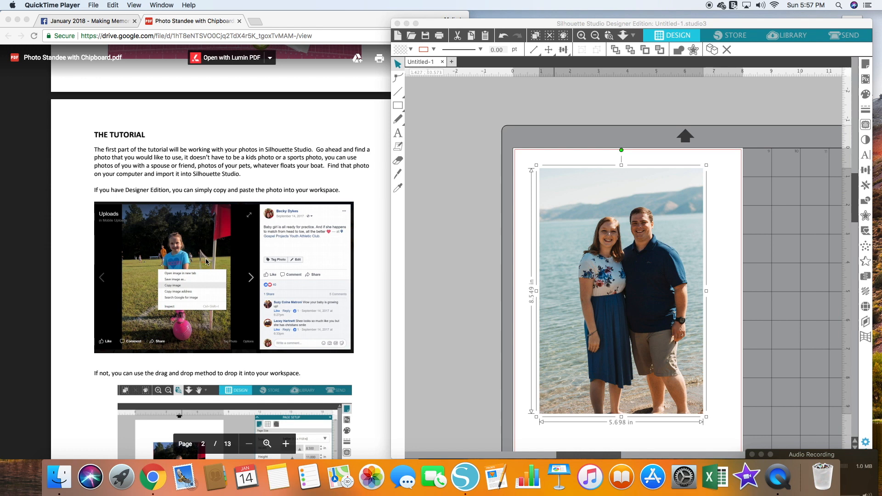
# - Trace the couple with the Draw a Polygon tool, adding a straight base across the lower legs and closing at the starting point
pyautogui.scroll(-10, 205, 260)
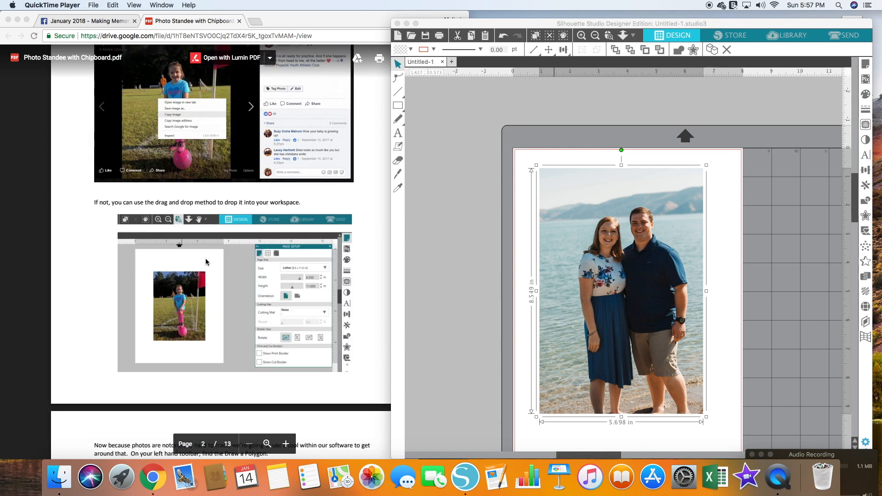
pyautogui.scroll(-8, 205, 262)
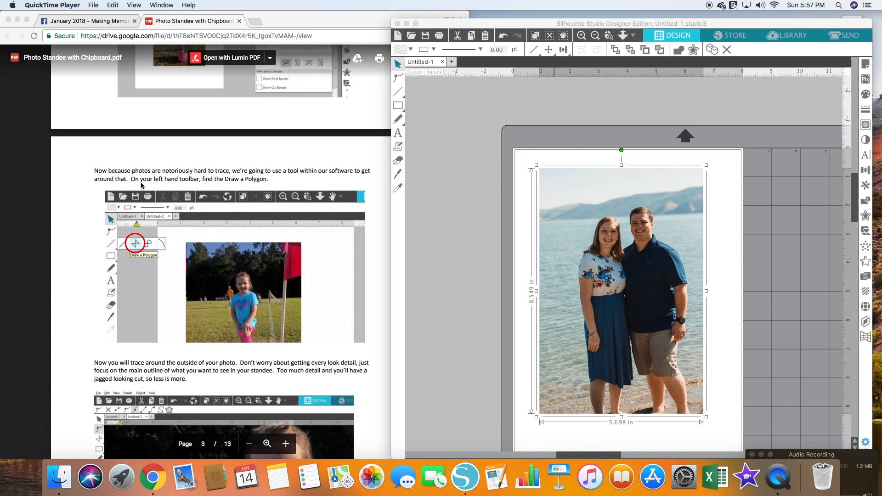
pyautogui.scroll(-1, 152, 173)
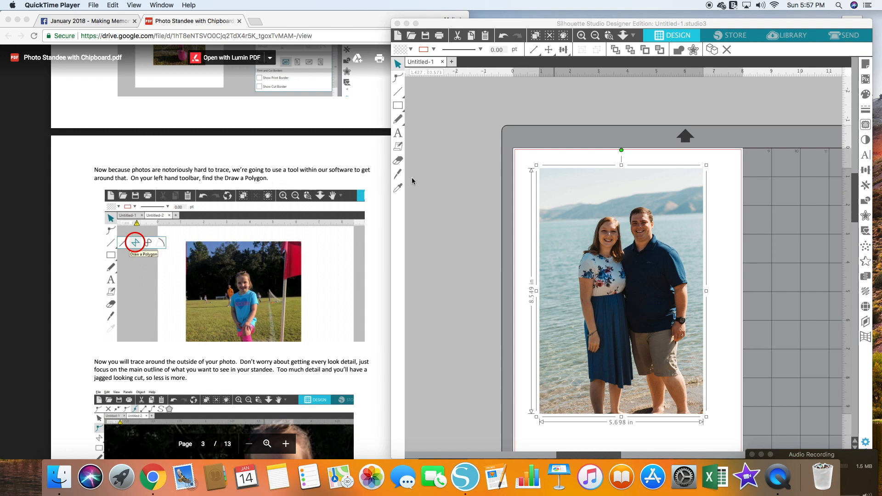
pyautogui.click(400, 92)
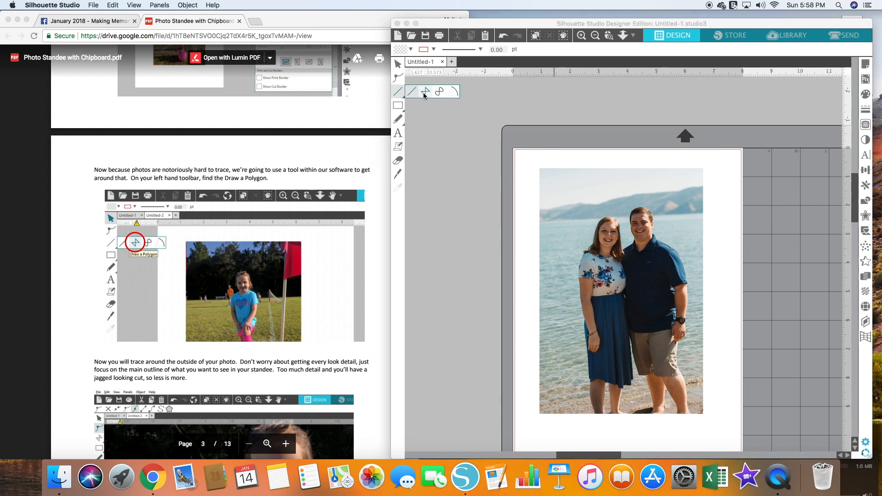
pyautogui.click(424, 93)
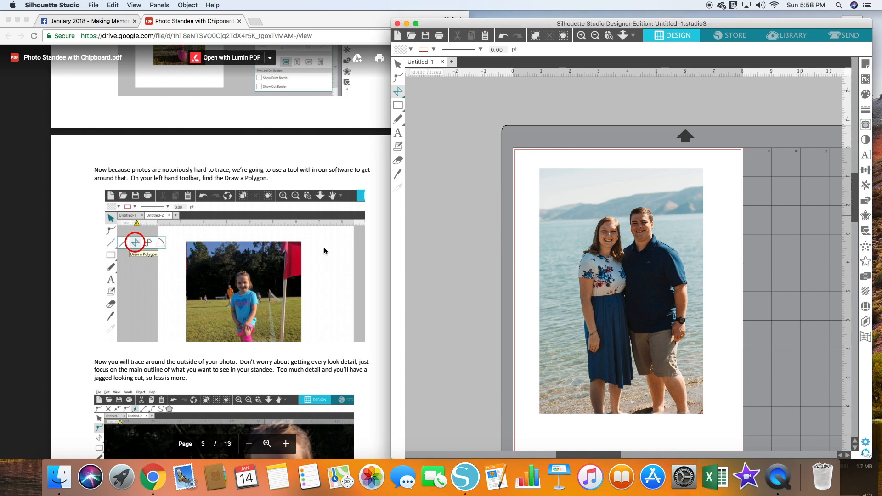
pyautogui.scroll(-3, 324, 247)
pyautogui.scroll(-3, 312, 249)
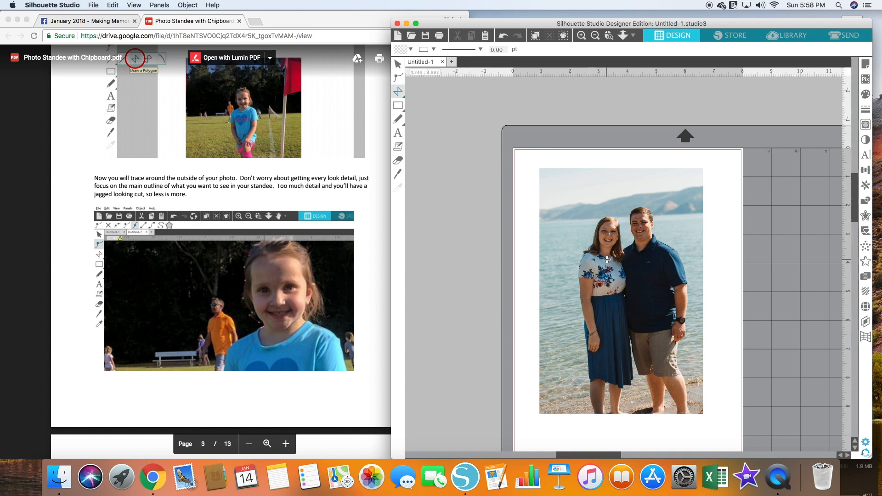
pyautogui.click(585, 249)
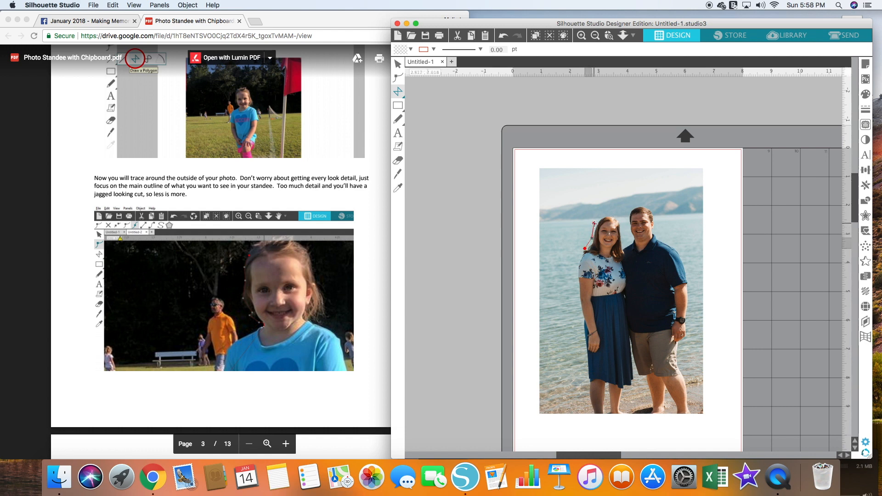
pyautogui.click(605, 215)
pyautogui.click(617, 214)
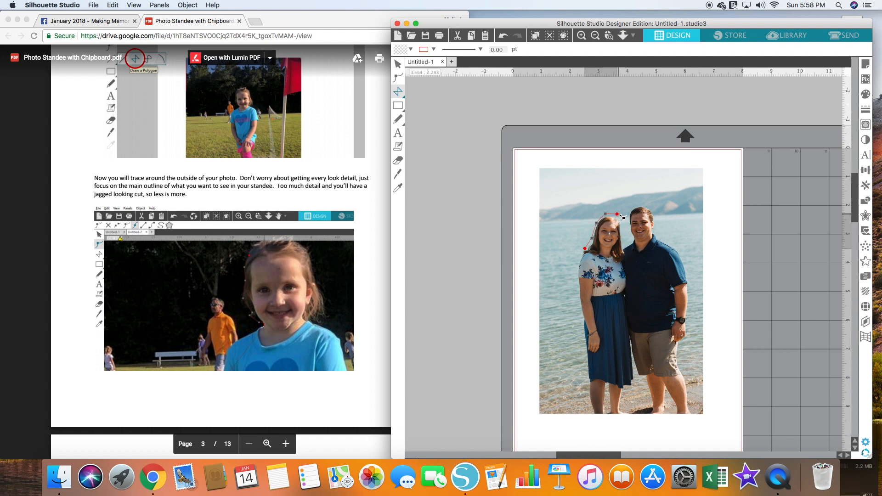
pyautogui.click(632, 208)
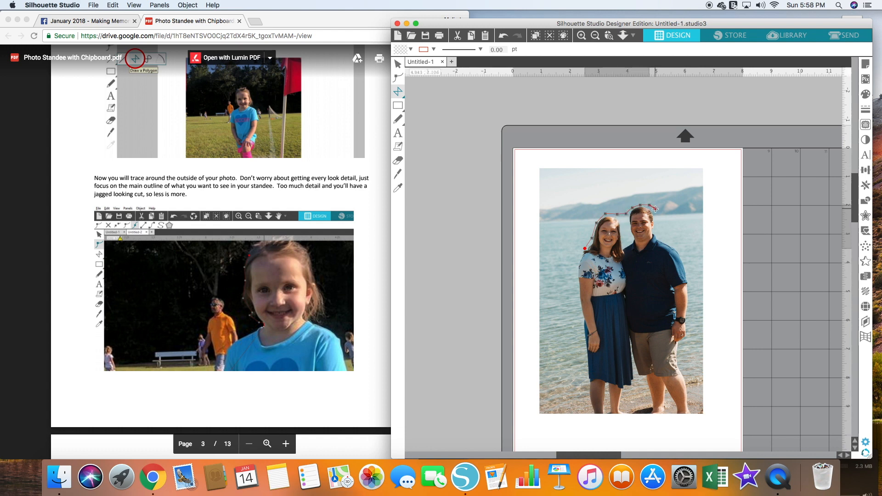
pyautogui.click(657, 223)
pyautogui.click(657, 230)
pyautogui.click(663, 236)
pyautogui.click(669, 241)
pyautogui.click(677, 246)
pyautogui.click(684, 253)
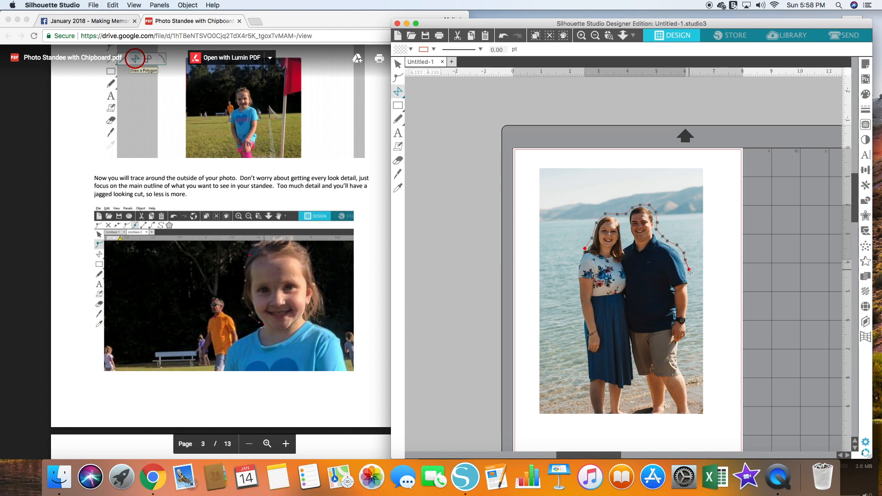
pyautogui.click(690, 275)
pyautogui.click(691, 295)
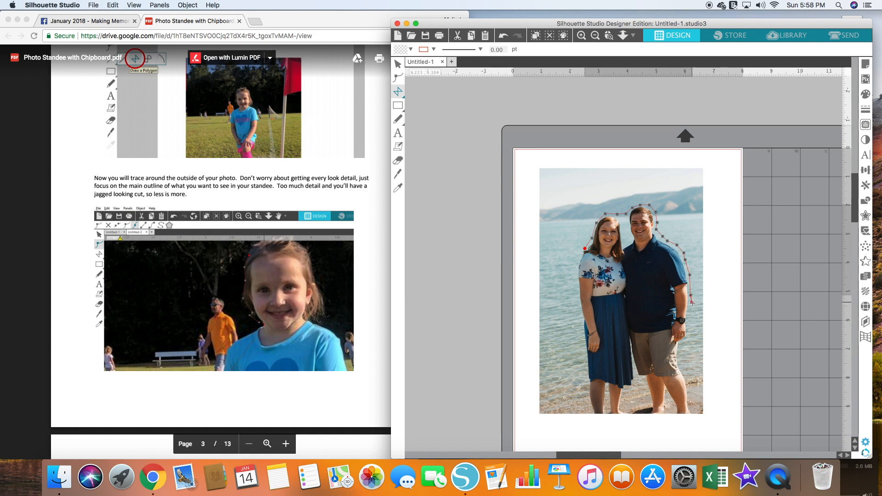
pyautogui.click(689, 337)
pyautogui.click(679, 345)
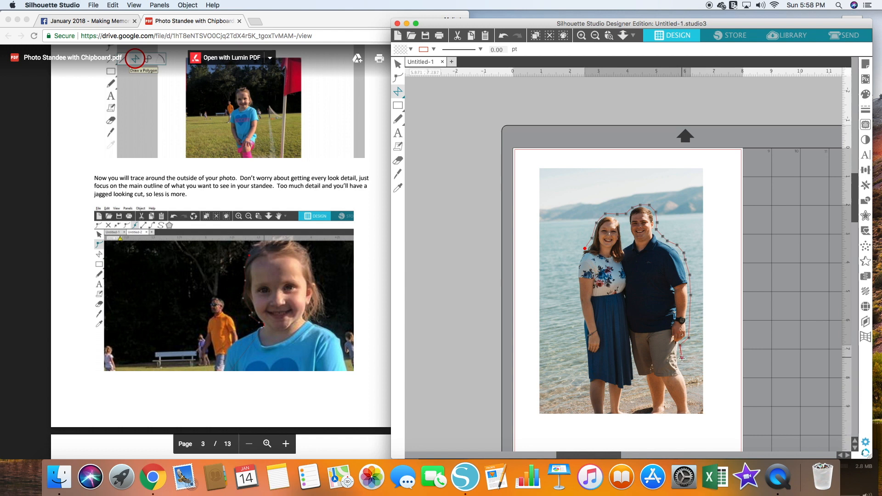
pyautogui.click(679, 365)
pyautogui.click(689, 386)
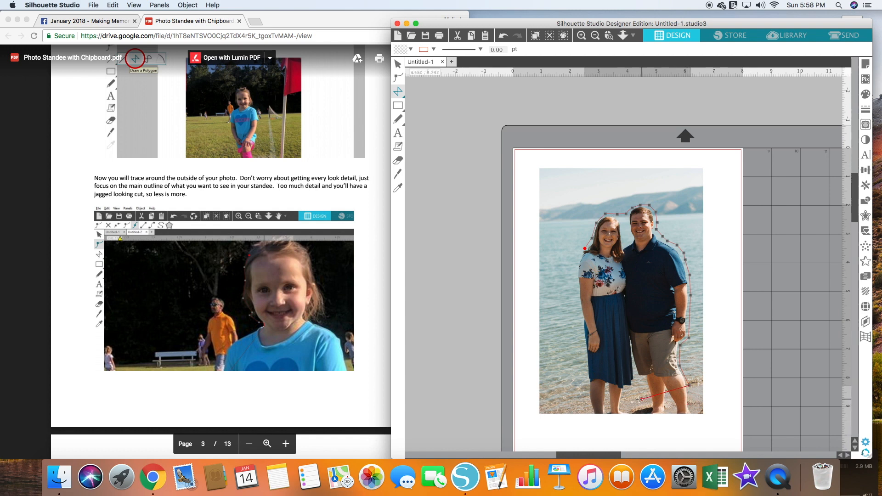
pyautogui.click(690, 403)
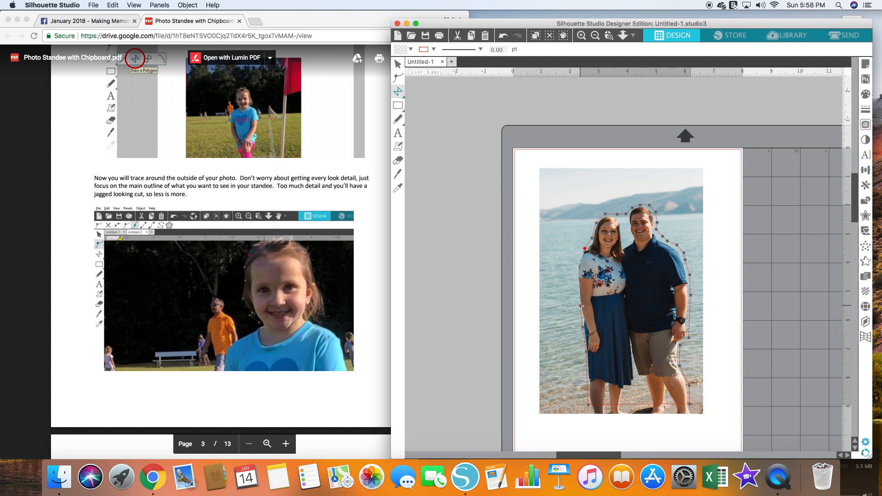
pyautogui.click(578, 268)
pyautogui.click(585, 249)
# - Offset the couple's traced outline by 0.100 in with rounded corners and apply it
pyautogui.scroll(-10, 278, 259)
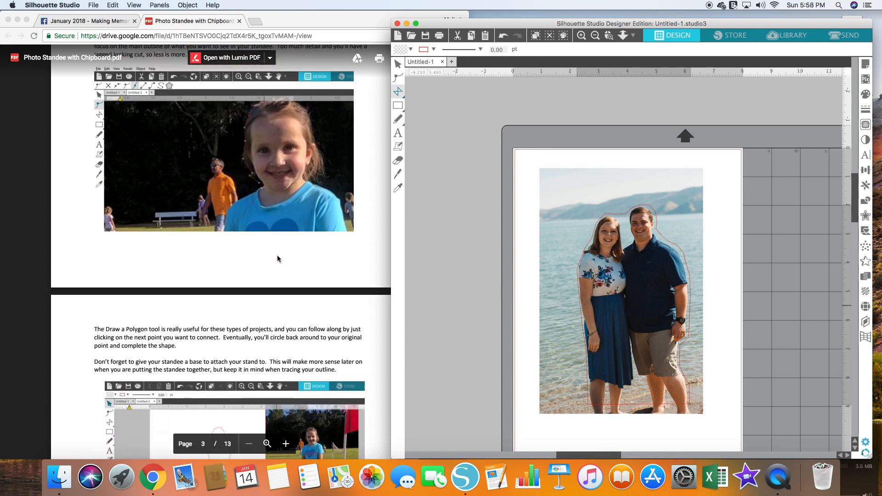
pyautogui.scroll(-7, 277, 258)
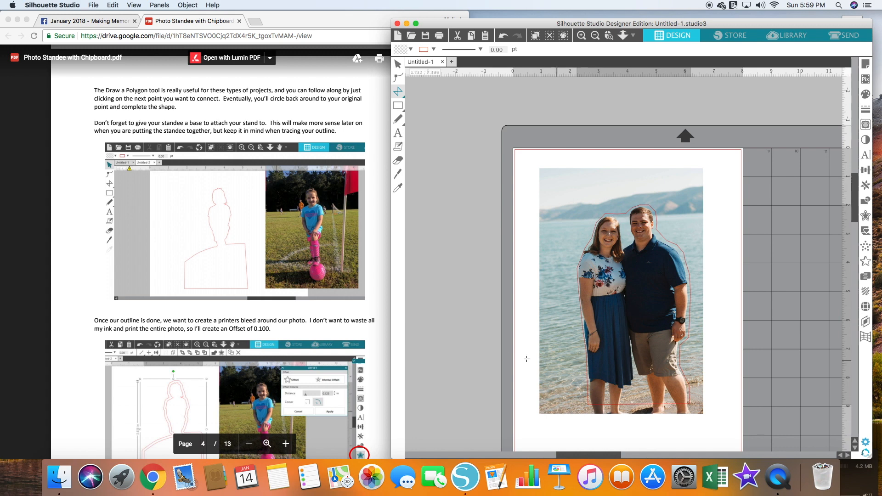
pyautogui.scroll(-5, 364, 353)
pyautogui.scroll(-3, 364, 353)
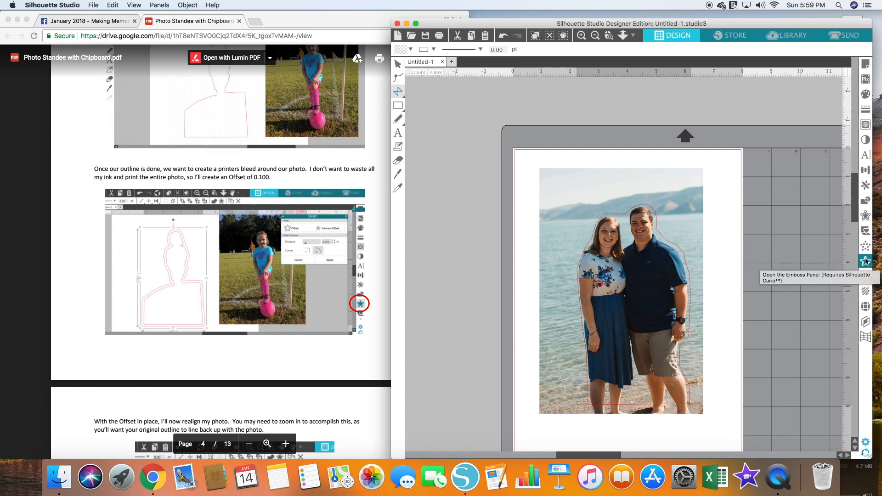
pyautogui.click(866, 217)
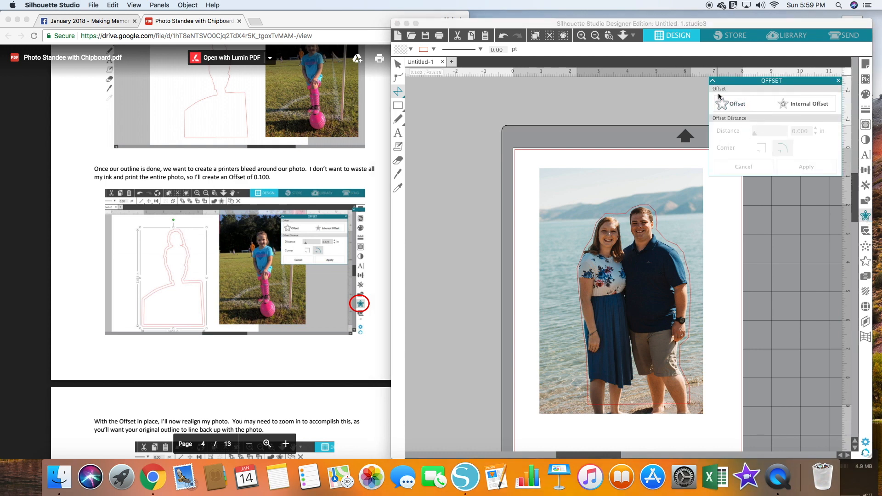
pyautogui.click(759, 107)
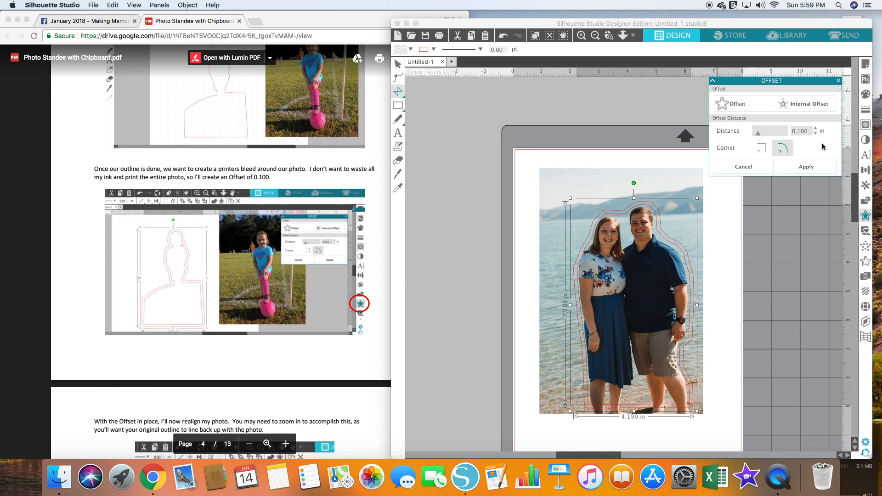
pyautogui.click(823, 170)
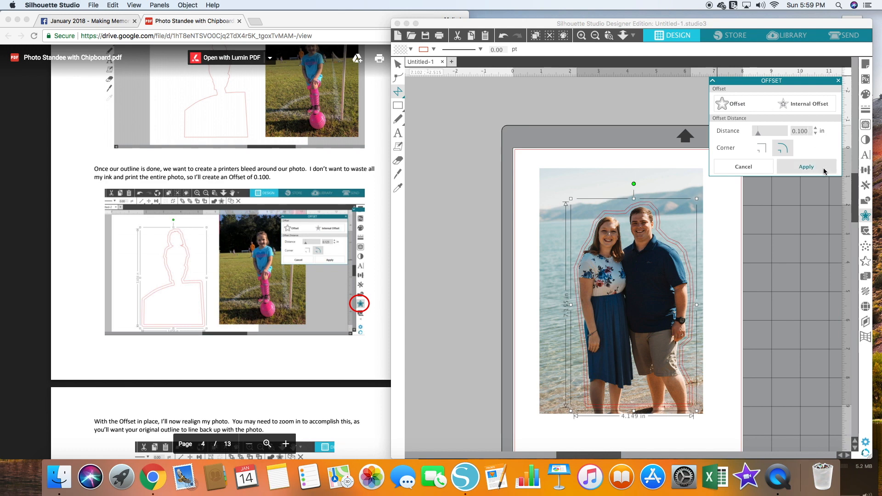
pyautogui.scroll(-10, 164, 284)
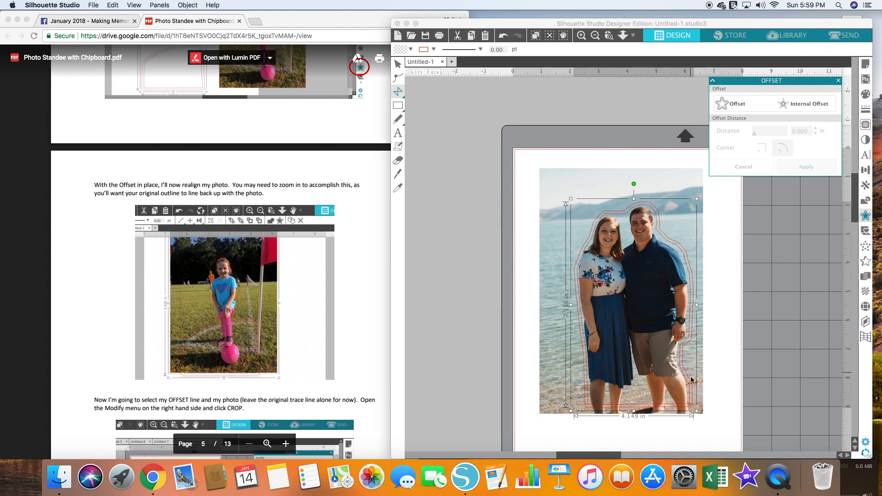
pyautogui.scroll(-3, 280, 350)
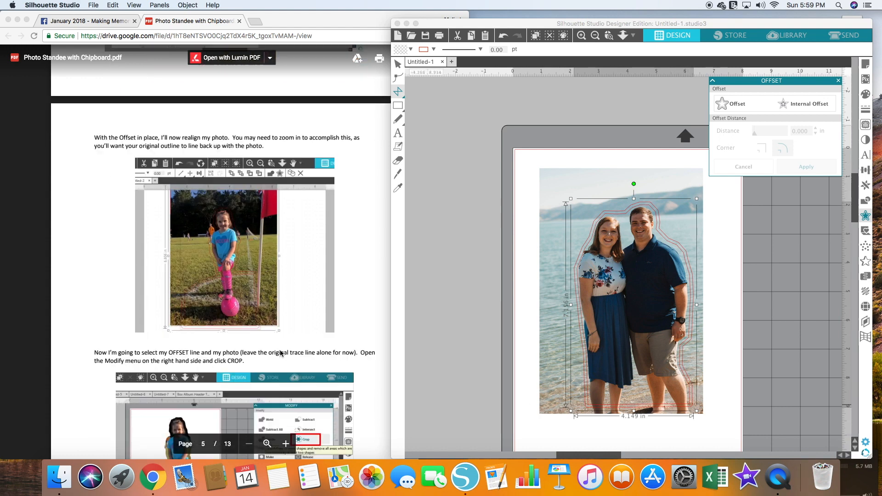
pyautogui.scroll(-5, 280, 349)
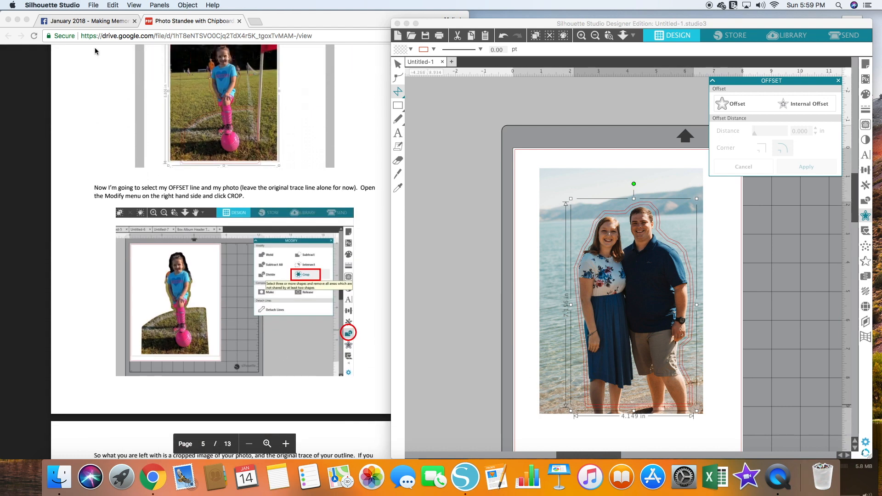
pyautogui.click(662, 226)
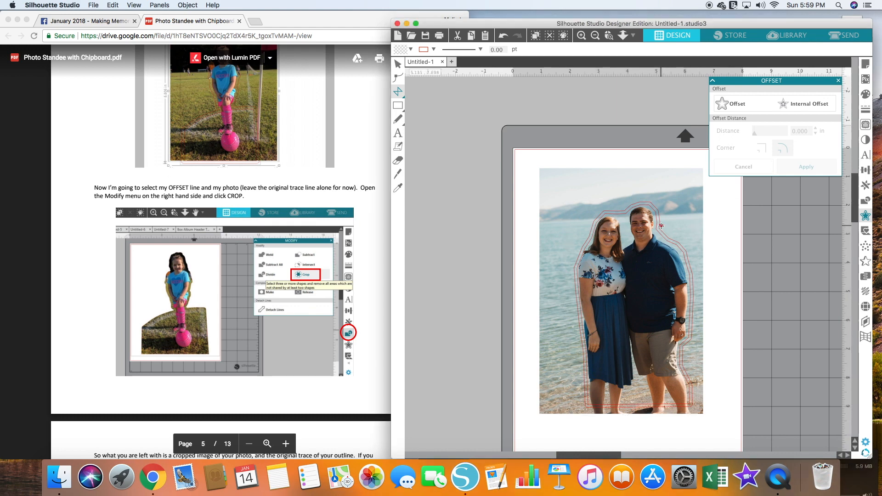
pyautogui.press('Escape')
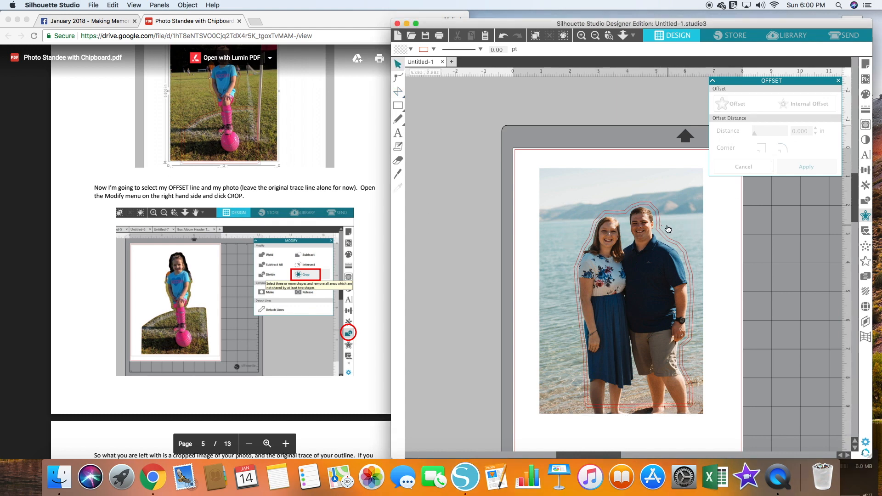
pyautogui.click(503, 36)
pyautogui.click(504, 35)
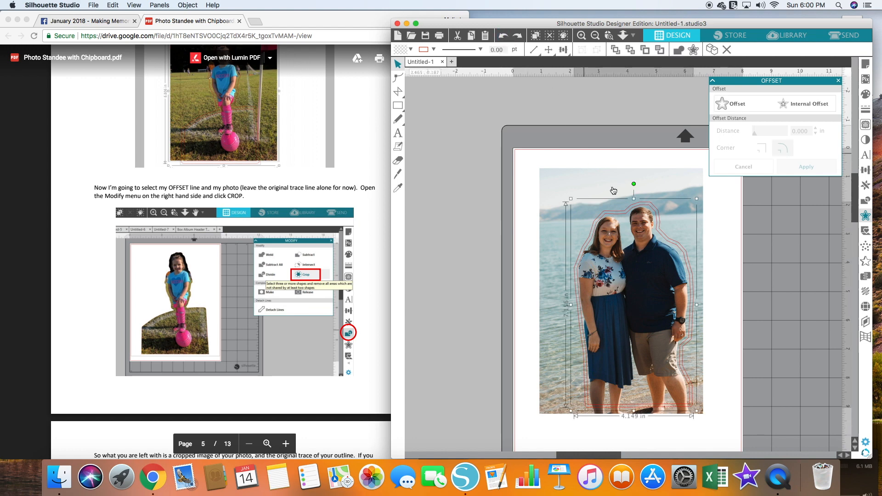
pyautogui.click(717, 232)
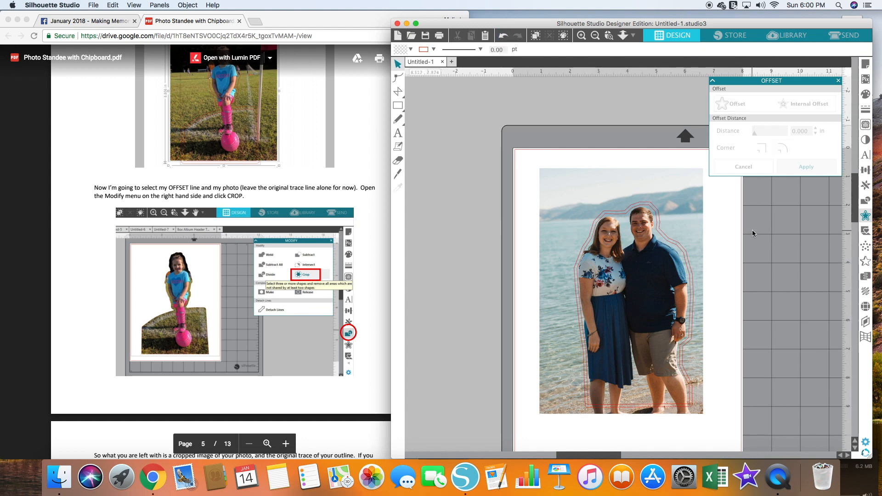
pyautogui.click(667, 232)
pyautogui.moveTo(664, 230); pyautogui.dragTo(667, 233)
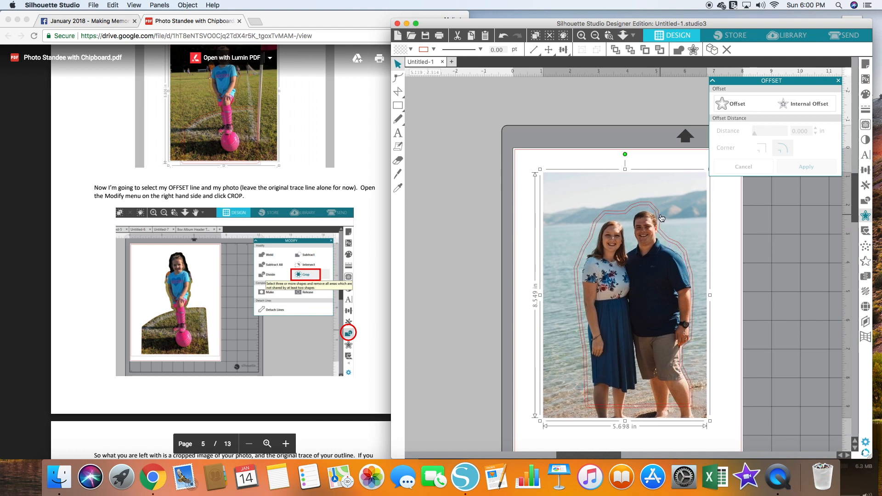
pyautogui.click(659, 219)
pyautogui.click(659, 217)
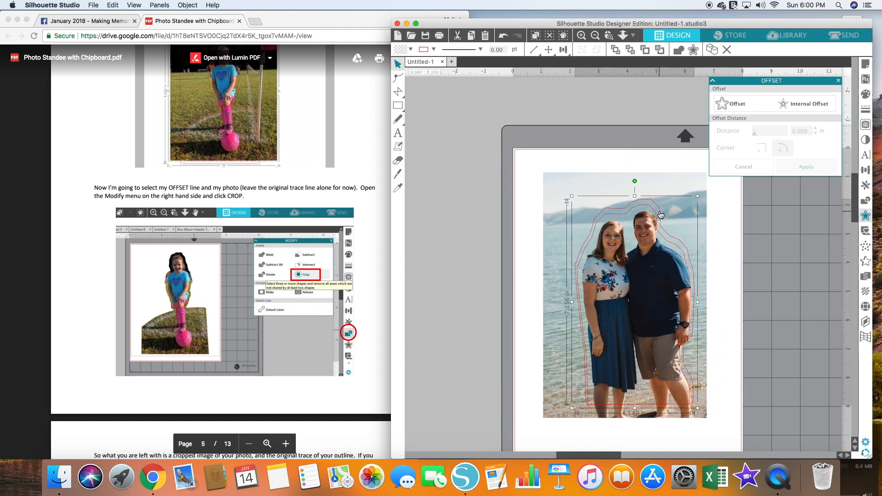
pyautogui.click(502, 38)
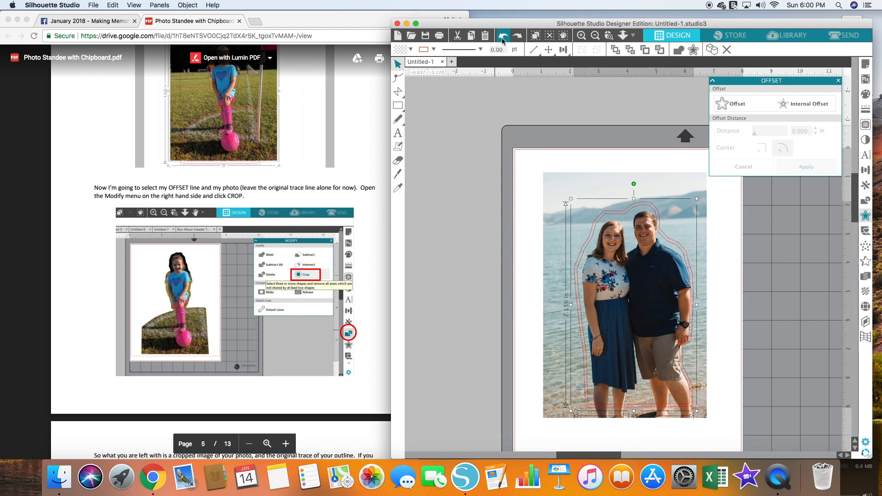
pyautogui.click(502, 38)
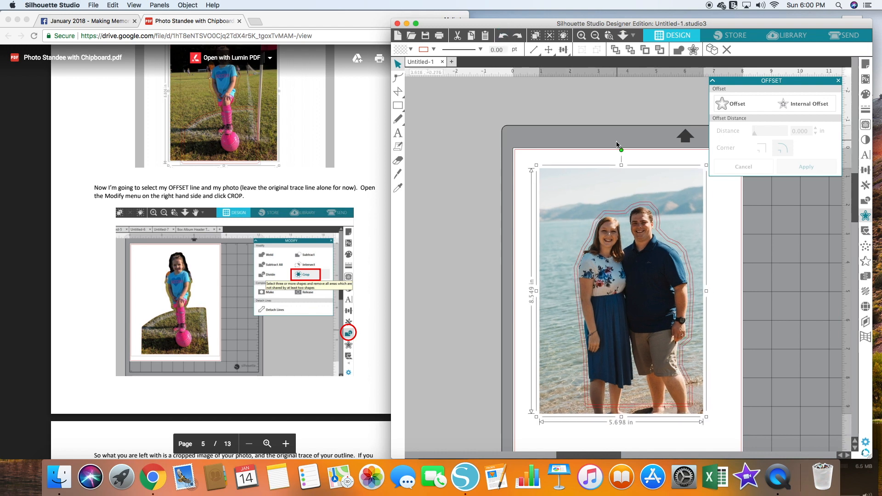
# - Select the offset outline around the couple and bring up the Modify tools, following the guide's crop instructions
pyautogui.click(734, 250)
pyautogui.click(685, 253)
pyautogui.click(685, 256)
pyautogui.click(688, 256)
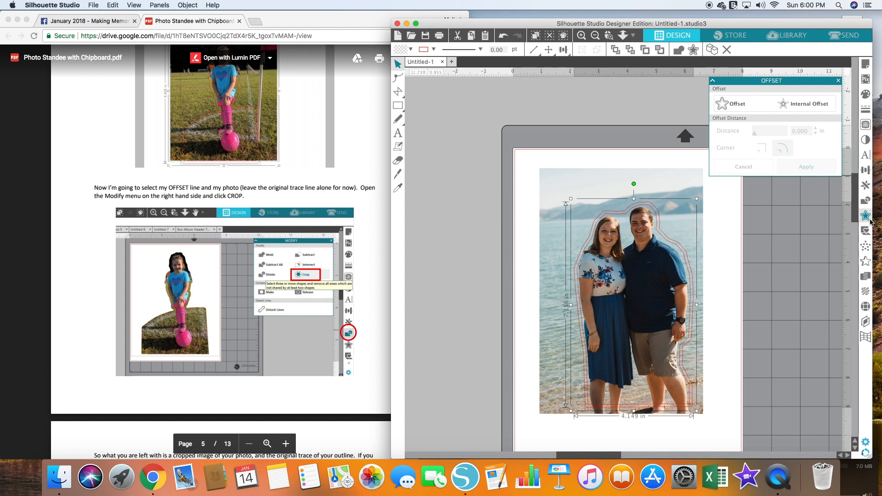
pyautogui.click(866, 201)
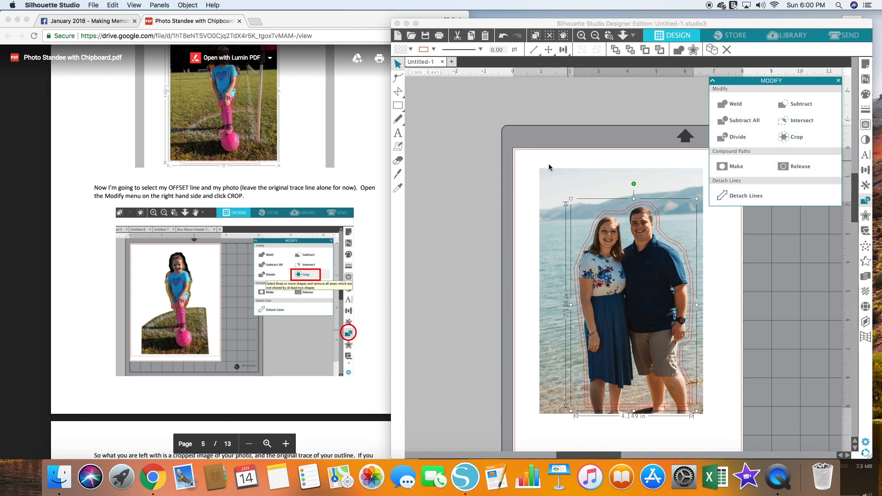
pyautogui.scroll(-3, 69, 227)
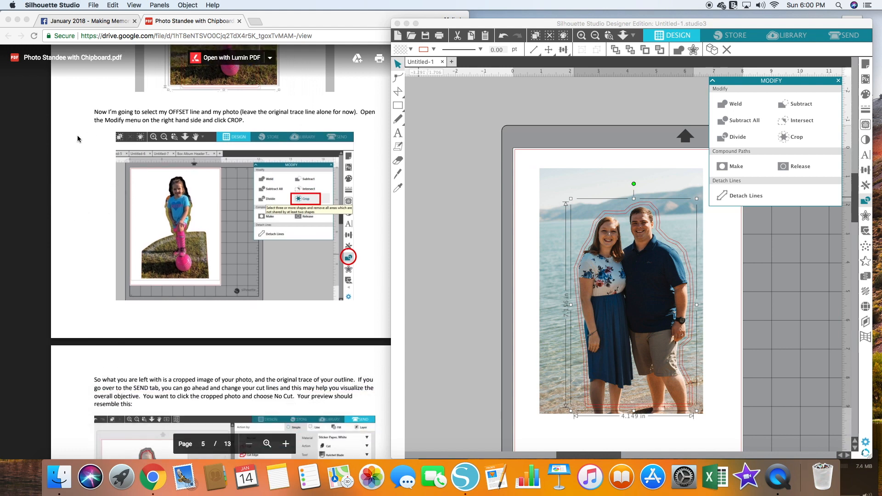
pyautogui.scroll(-3, 105, 199)
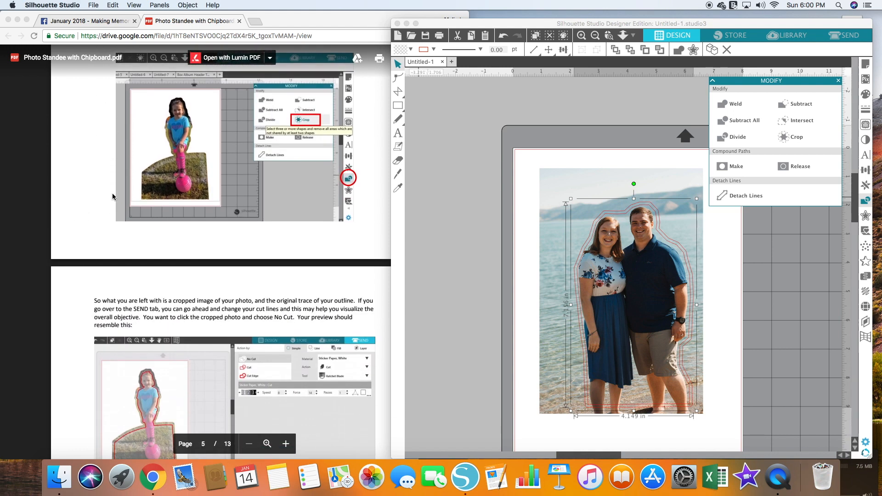
# - Try to crop the photo to the selected outline, and undo the crop
pyautogui.keyDown('shift'); pyautogui.click(681, 234); pyautogui.keyUp('shift')
pyautogui.click(797, 136)
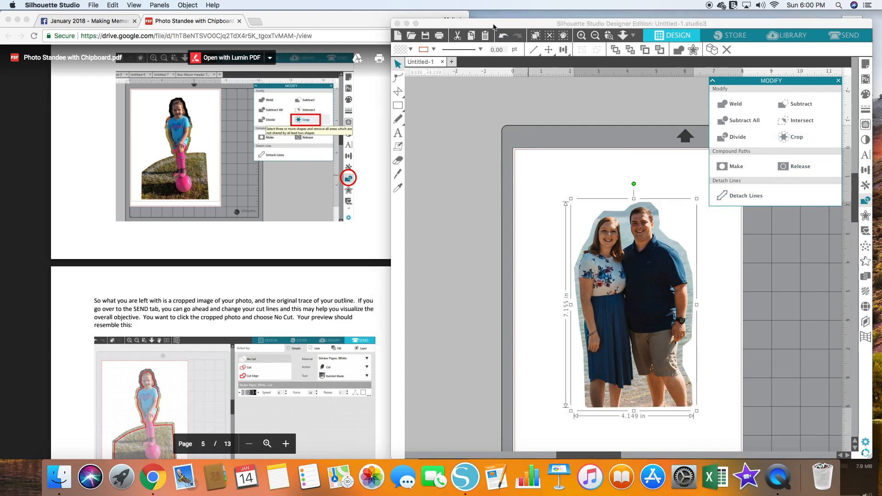
pyautogui.click(572, 180)
pyautogui.press('super+z')
# - Select the photo together with its offset outline and crop the photo to that outline, leaving the original trace out
pyautogui.moveTo(572, 153); pyautogui.dragTo(642, 202)
pyautogui.moveTo(640, 201); pyautogui.dragTo(641, 203)
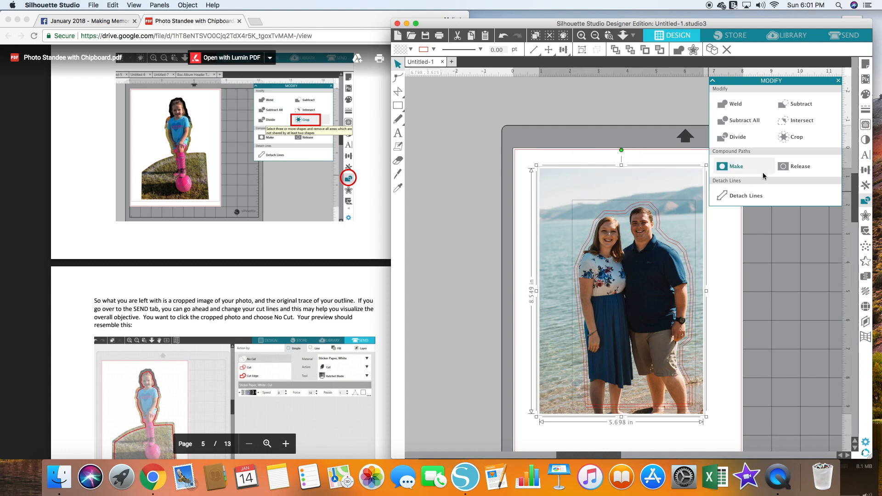
pyautogui.click(796, 138)
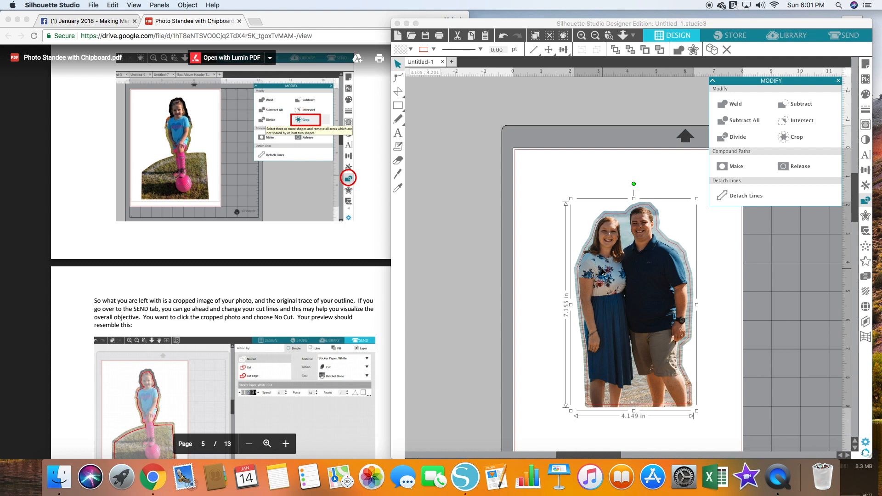
pyautogui.click(604, 272)
pyautogui.moveTo(604, 273); pyautogui.dragTo(605, 273)
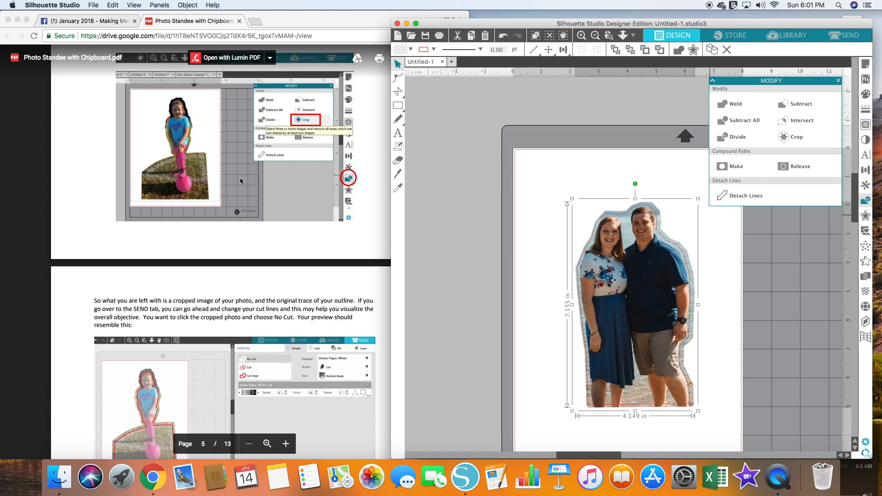
# - Go to the Send page and set the cropped photo to No Cut, keeping the original trace as the cut line
pyautogui.scroll(-5, 240, 181)
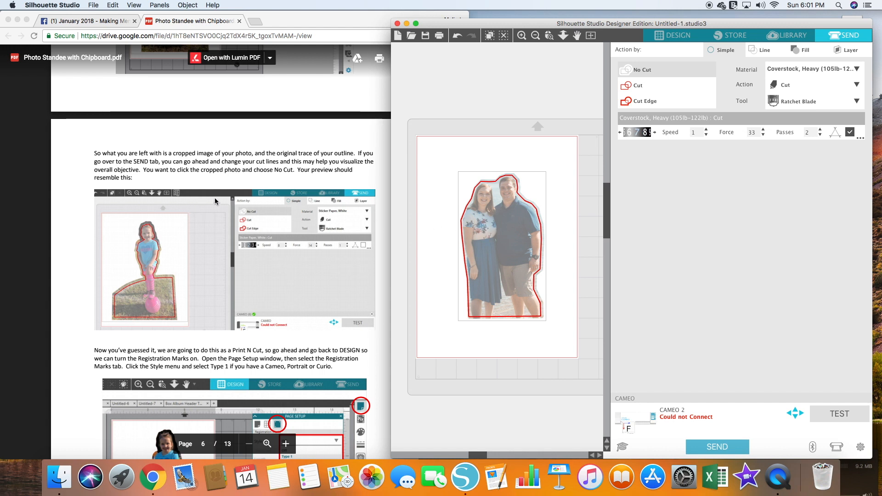
pyautogui.click(472, 188)
pyautogui.click(486, 201)
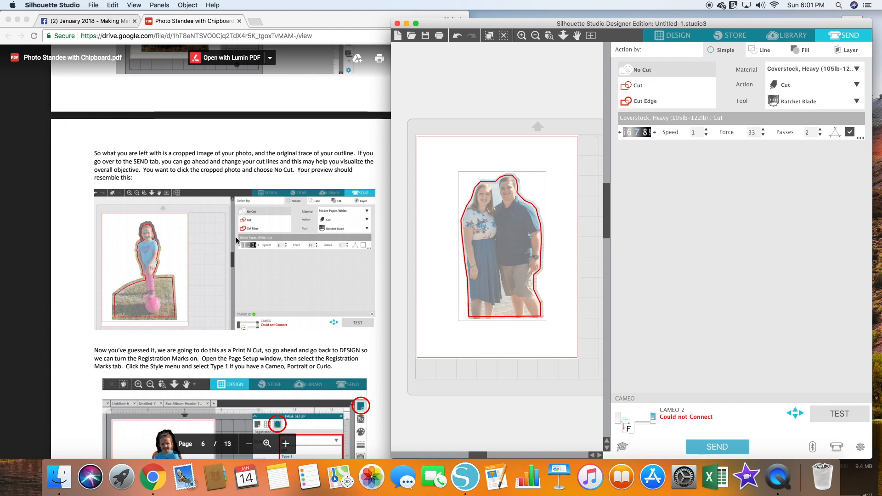
# - Return to the design page and turn on registration marks with the Type 1 style for CAMEO, Portrait and Curio
pyautogui.scroll(-2, 269, 230)
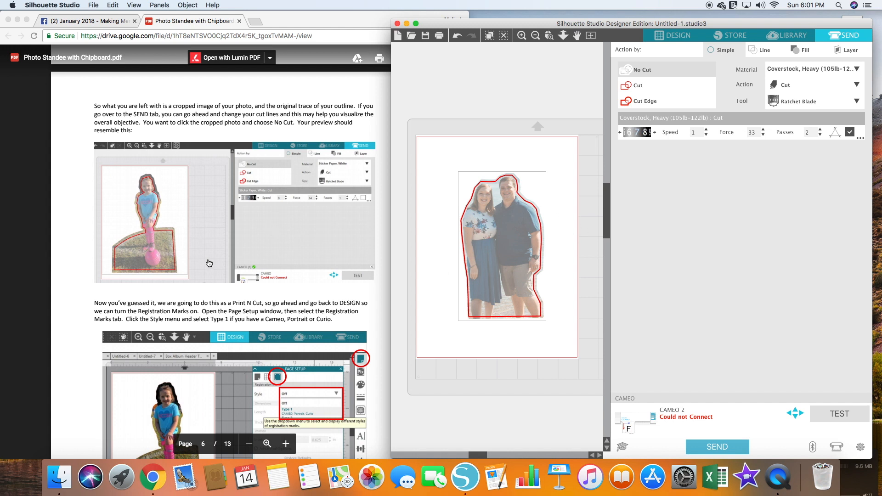
pyautogui.scroll(-5, 211, 261)
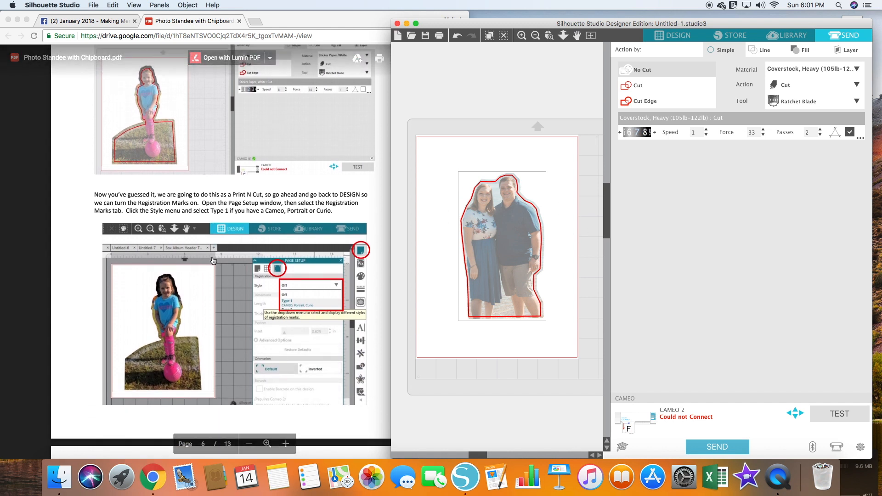
pyautogui.click(662, 36)
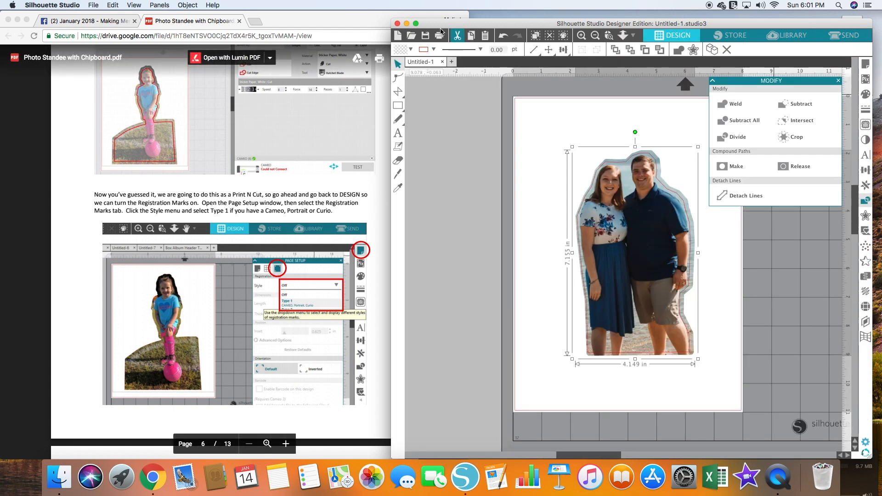
pyautogui.click(212, 5)
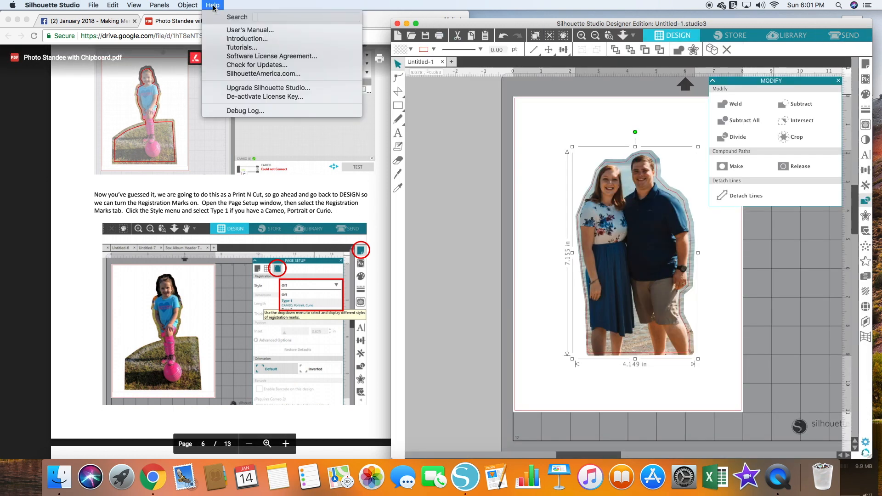
pyautogui.write('re')
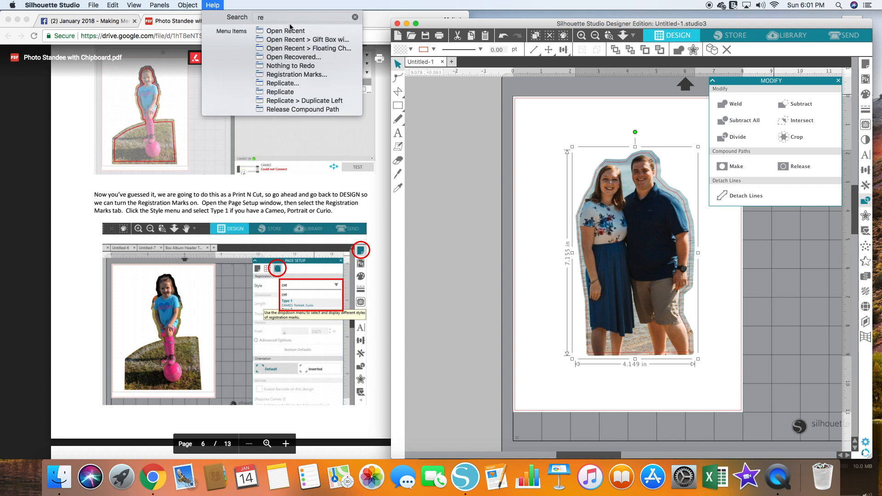
pyautogui.write('gi')
pyautogui.moveTo(291, 31)
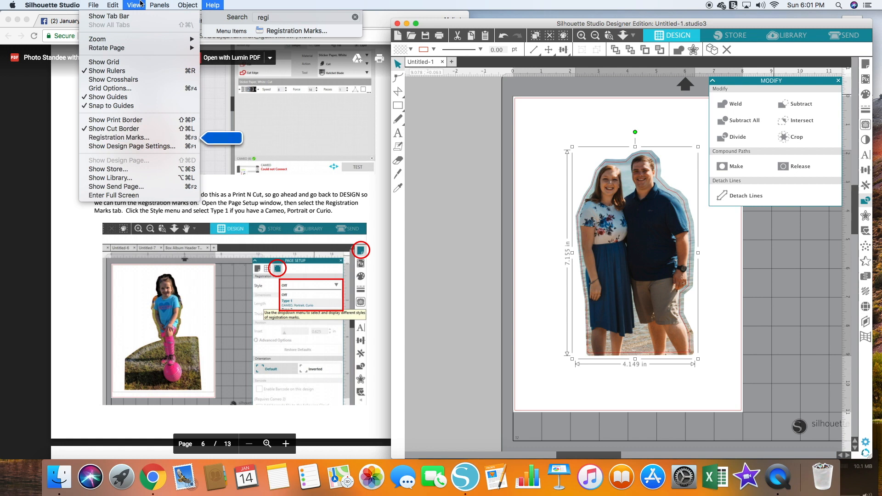
pyautogui.click(137, 137)
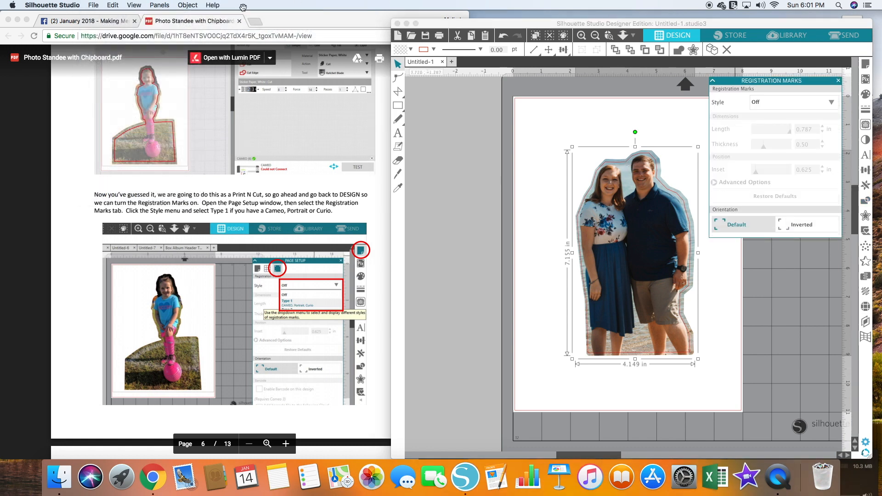
pyautogui.click(778, 102)
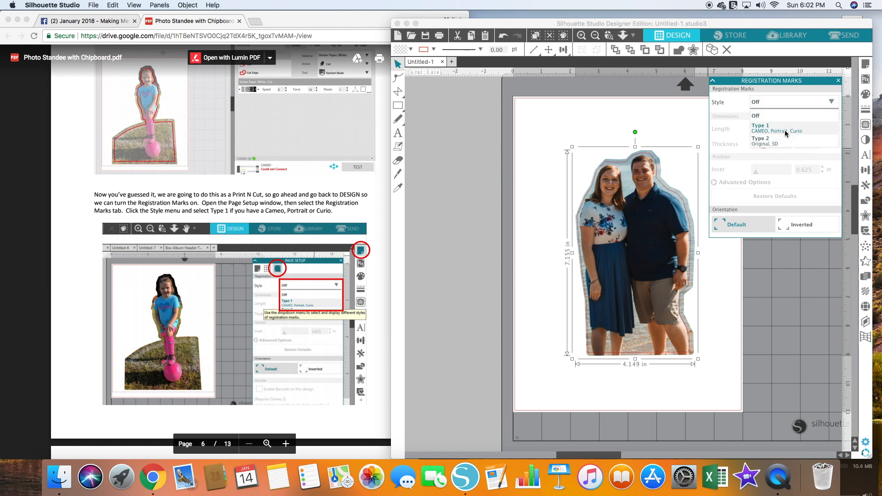
pyautogui.click(786, 129)
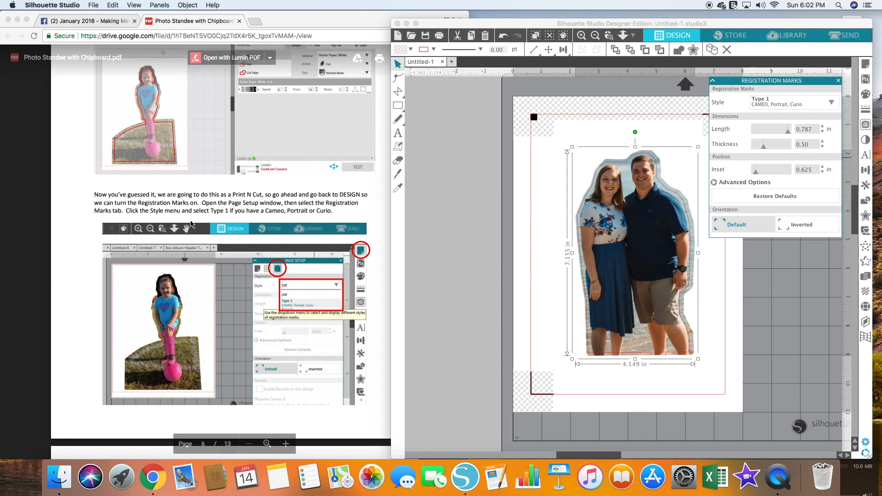
# - Read the guide's page size and glossy paper printing instructions and check the cutout against the registration marks
pyautogui.scroll(-5, 249, 218)
pyautogui.scroll(-6, 249, 214)
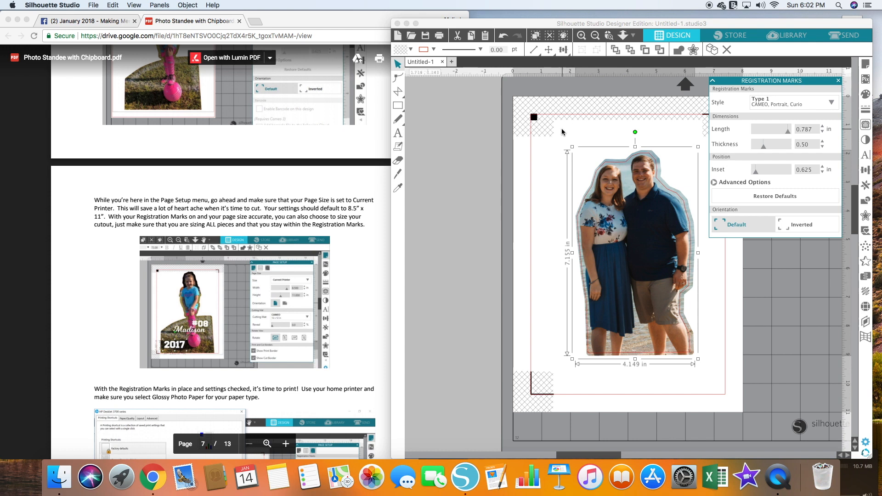
pyautogui.scroll(-1, 520, 193)
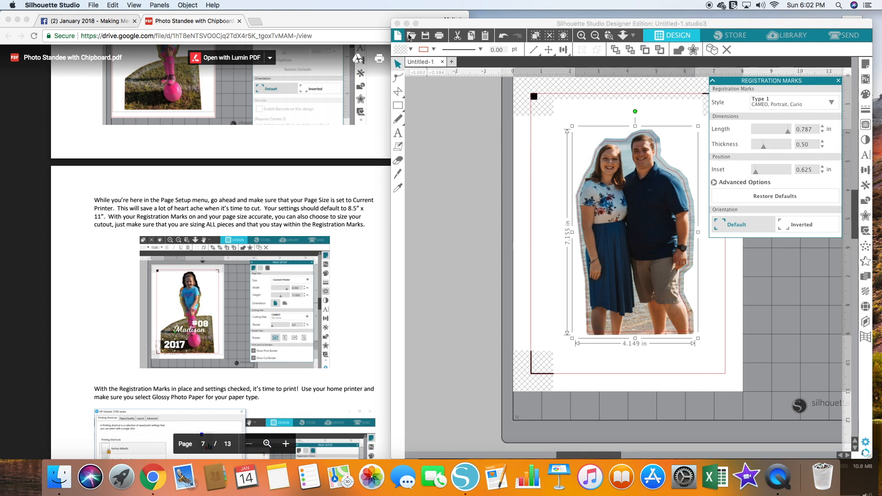
pyautogui.click(477, 28)
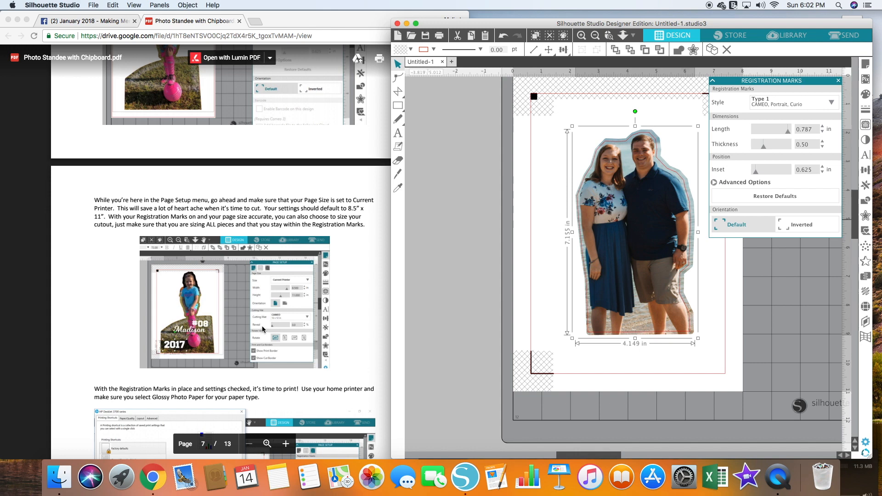
pyautogui.scroll(-5, 285, 315)
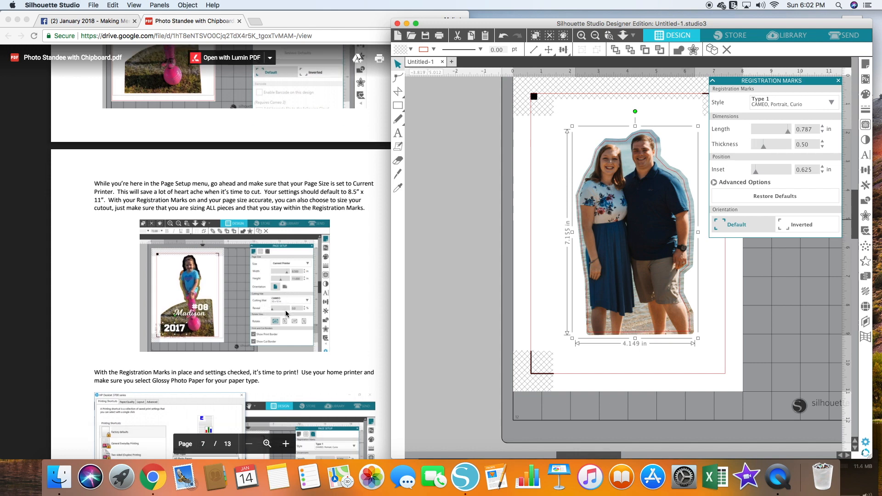
pyautogui.scroll(-5, 115, 184)
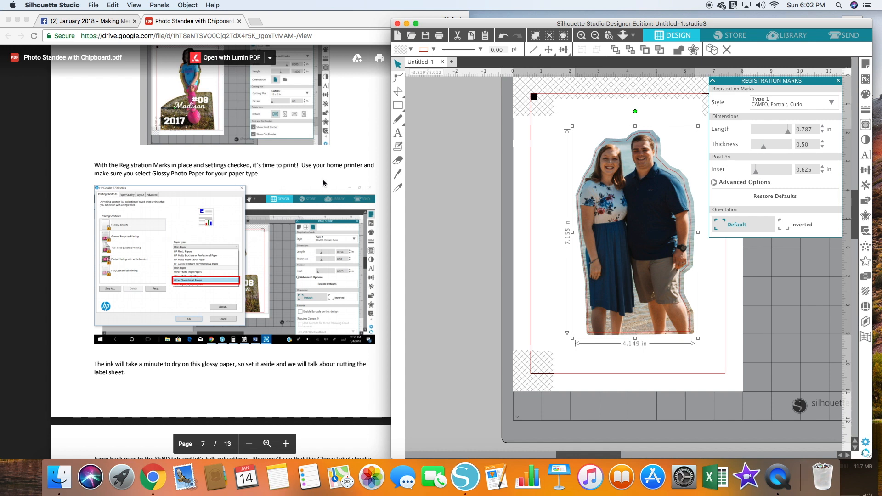
pyautogui.click(487, 202)
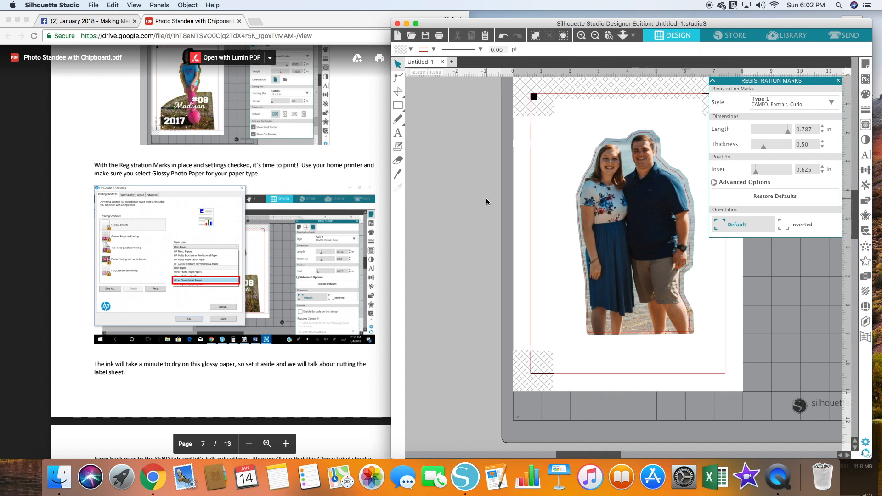
# - Open the print dialog for the design, expand its details and show the Print Settings options
pyautogui.click(94, 5)
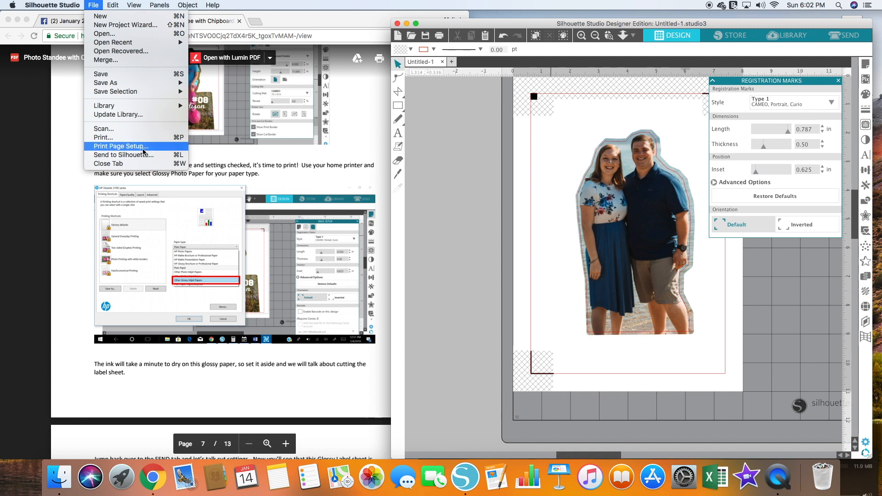
pyautogui.click(121, 146)
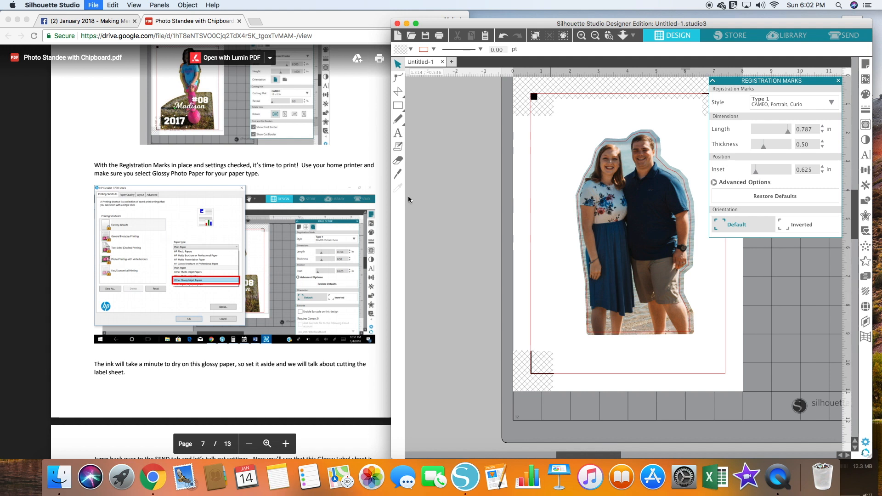
pyautogui.press('super+p')
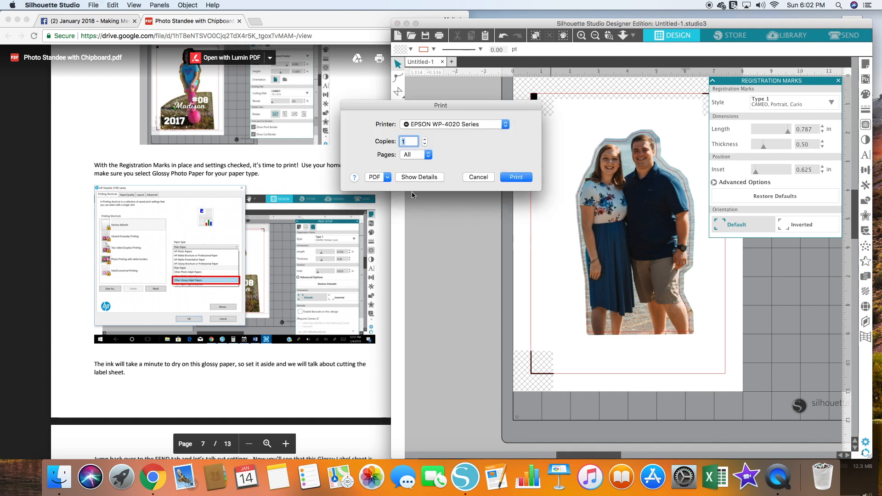
pyautogui.click(413, 178)
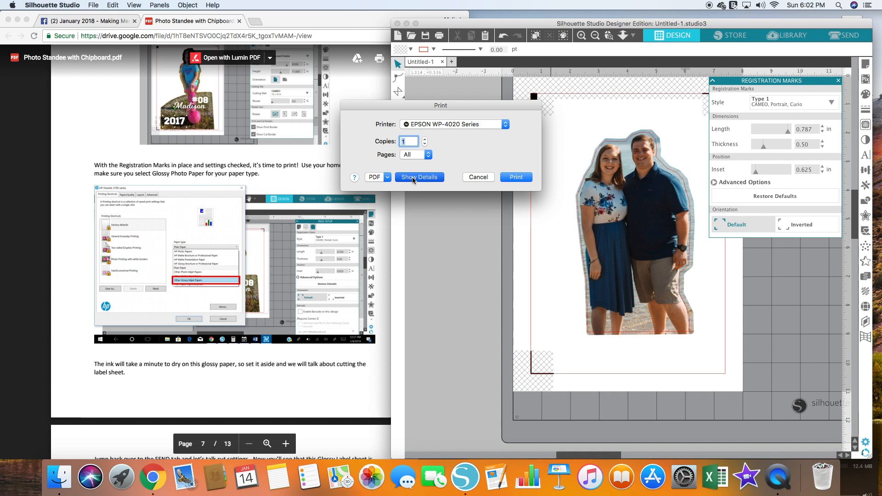
pyautogui.click(466, 191)
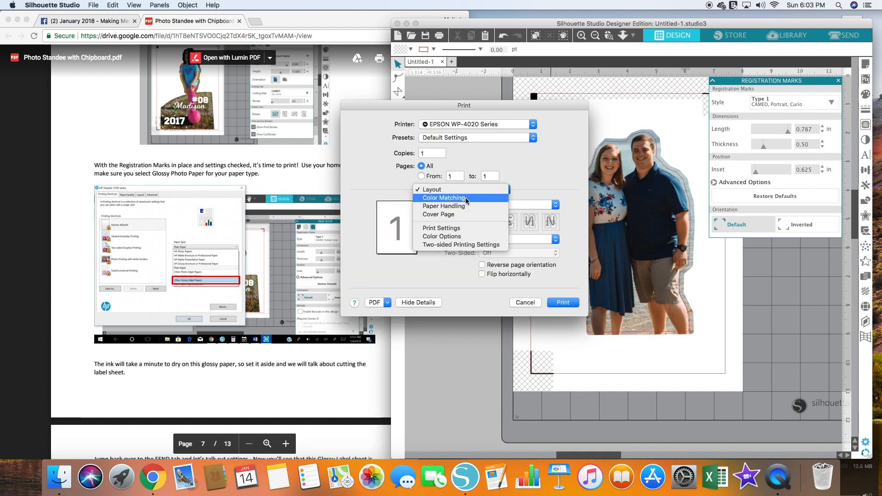
pyautogui.click(466, 229)
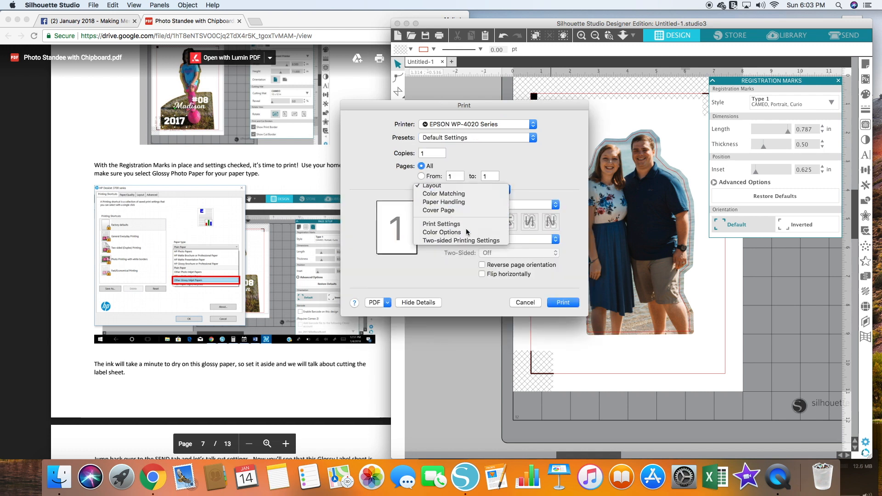
# - Set the print's paper source to Rear MP Tray, media type to Photo Paper Glossy and print quality to High Quality
pyautogui.click(456, 212)
pyautogui.click(456, 211)
pyautogui.click(458, 212)
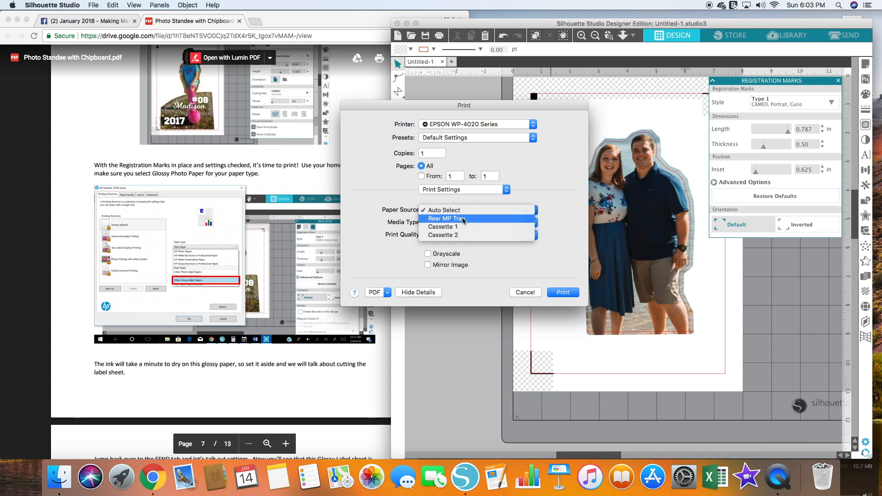
pyautogui.click(463, 219)
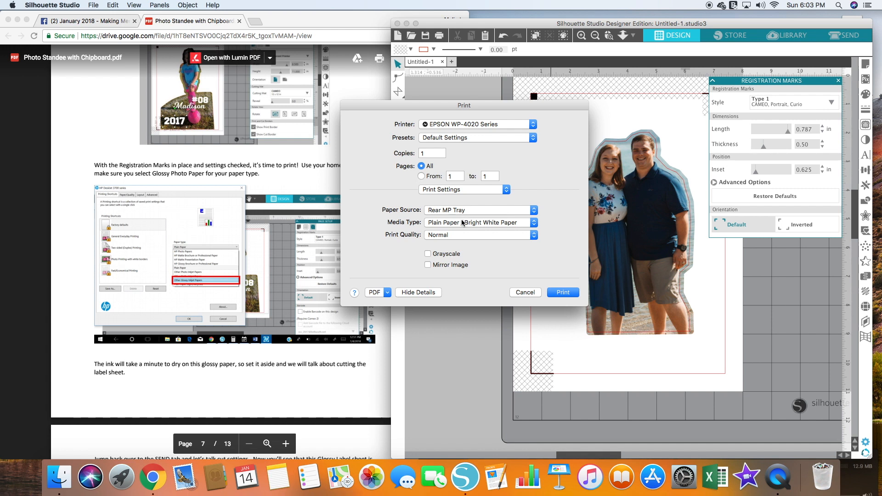
pyautogui.click(476, 231)
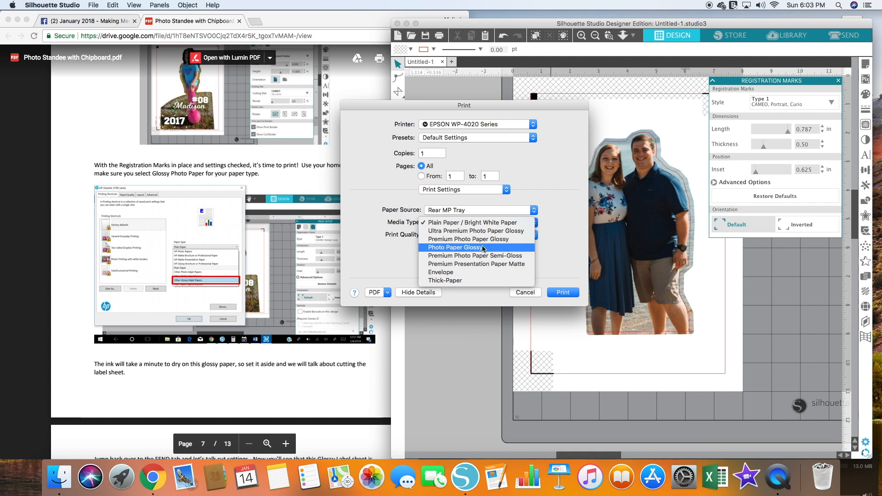
pyautogui.click(483, 249)
pyautogui.click(488, 236)
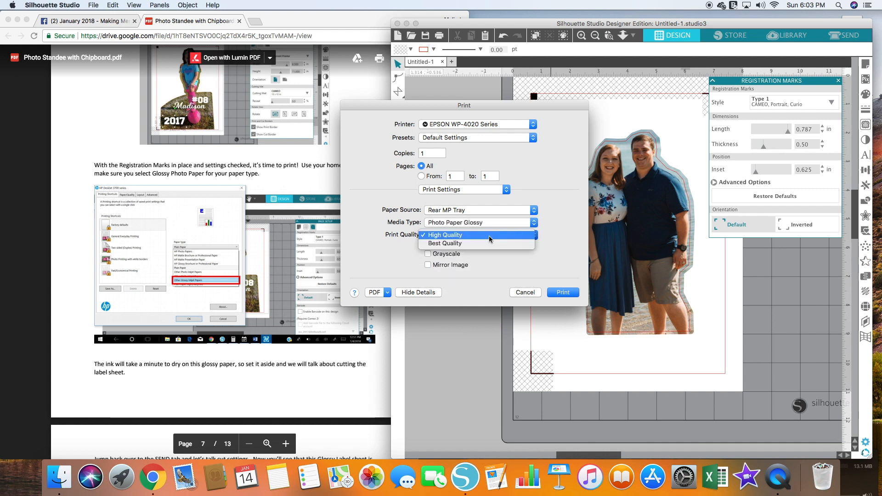
pyautogui.click(489, 236)
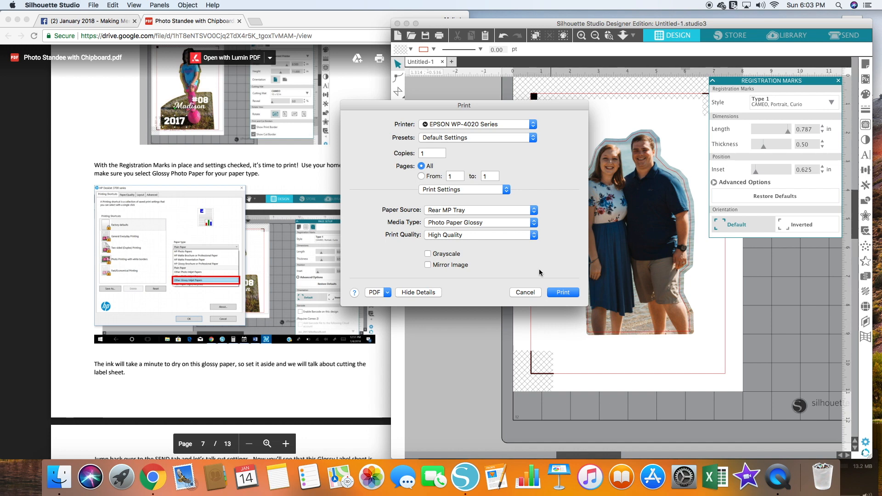
# - Go to the Send page and set the cut material to Sticker Paper, Clear, following the guide's cut settings
pyautogui.scroll(-10, 255, 289)
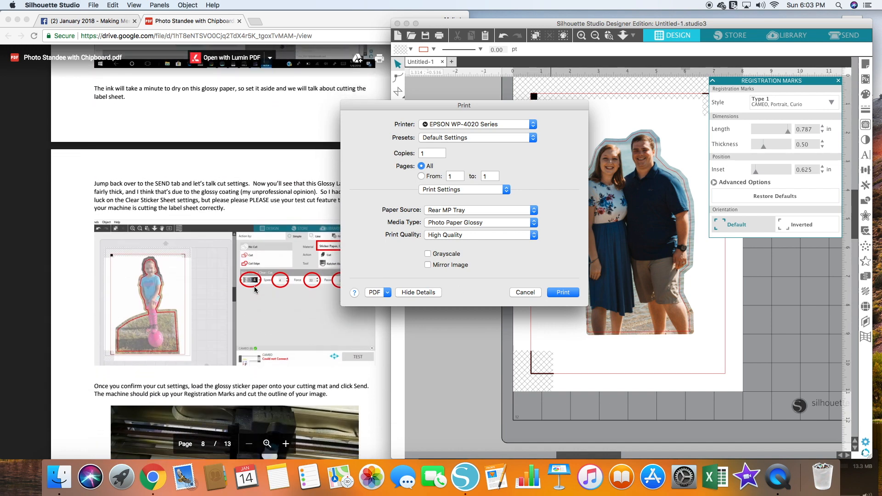
pyautogui.scroll(-2, 256, 289)
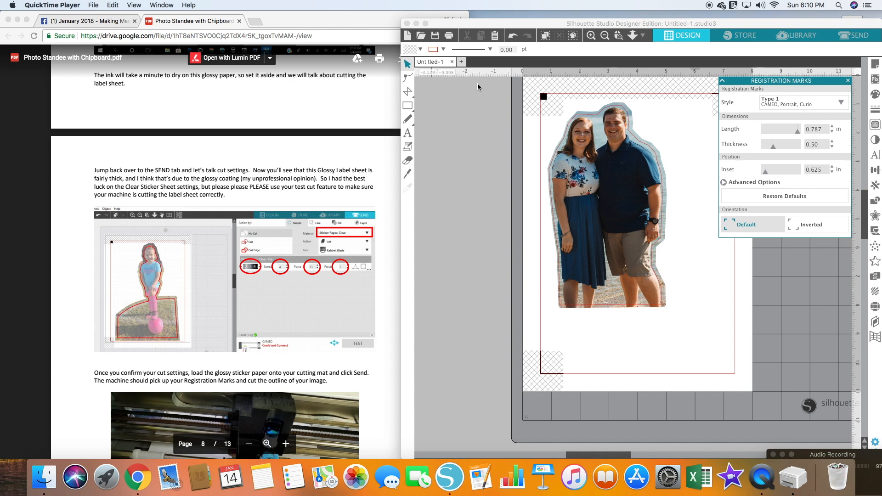
pyautogui.click(856, 38)
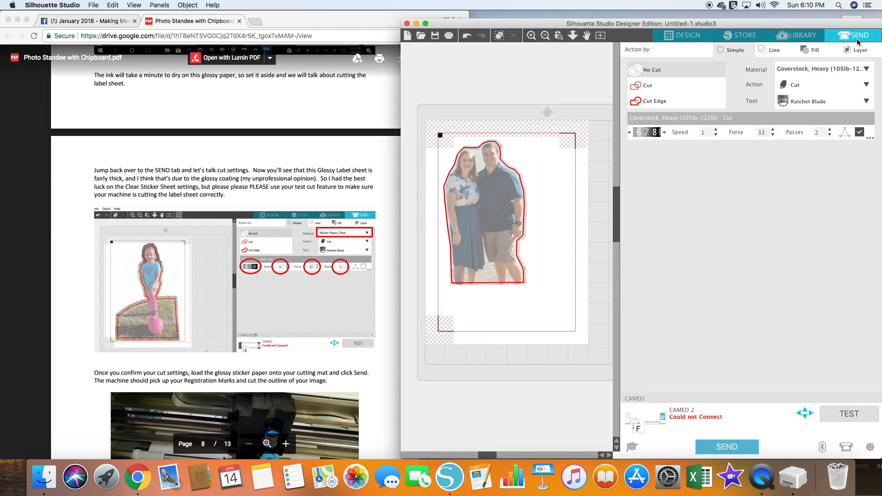
pyautogui.click(818, 77)
pyautogui.scroll(-10, 809, 188)
pyautogui.scroll(2, 809, 189)
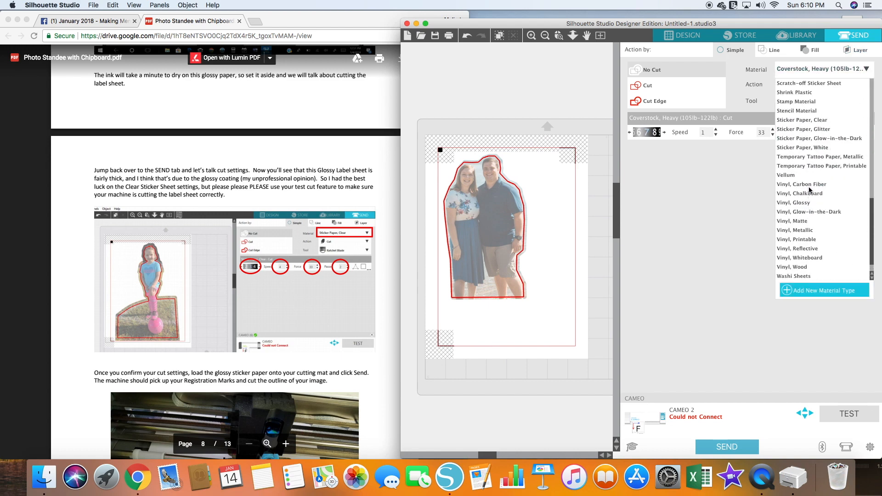
pyautogui.click(809, 120)
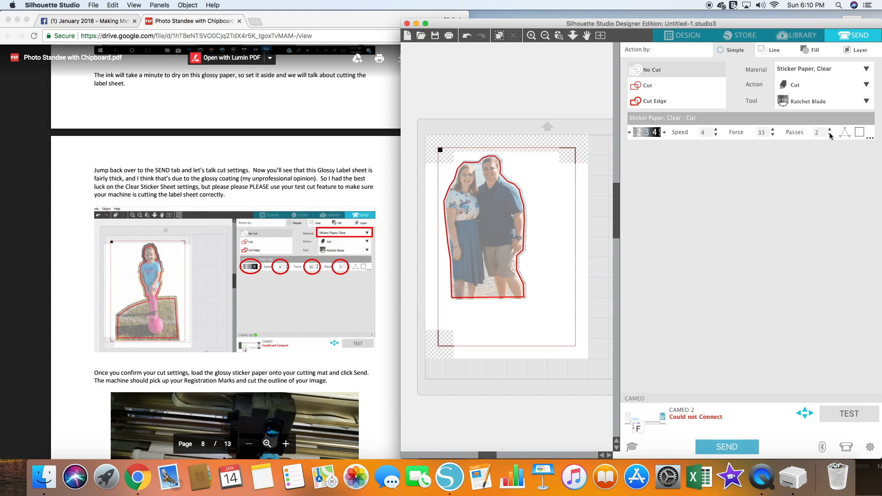
# - Follow the guide to its chipboard section and copy the couple's photo with its cut outline into a new document
pyautogui.scroll(-5, 305, 260)
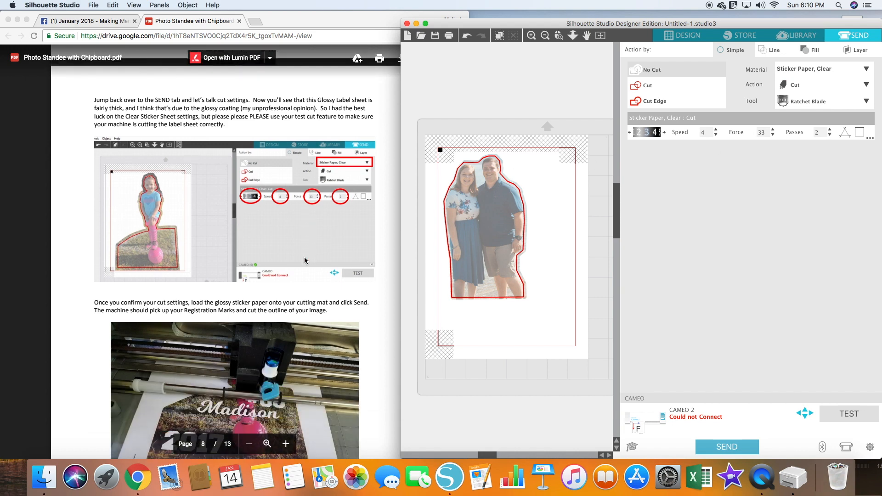
pyautogui.scroll(-6, 305, 261)
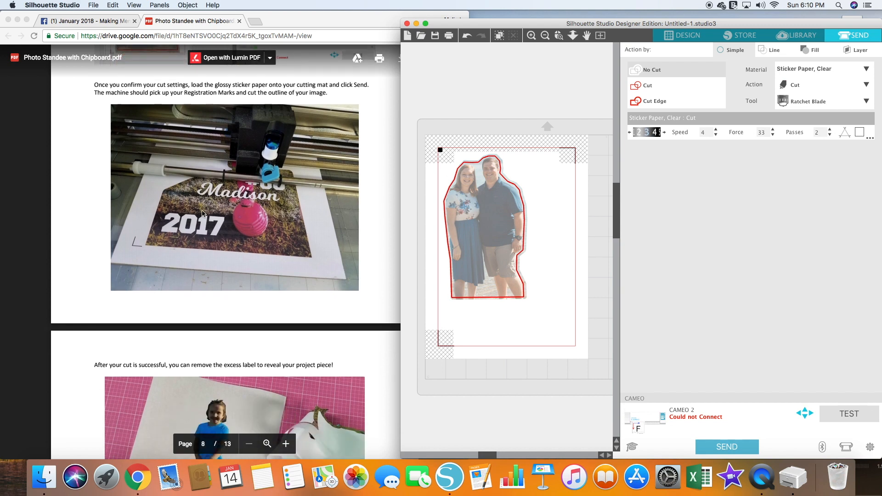
pyautogui.scroll(-1, 180, 226)
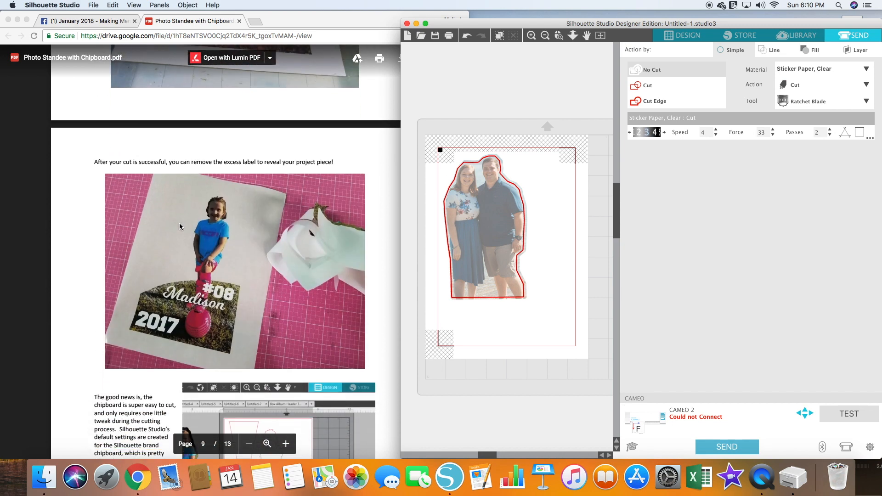
pyautogui.scroll(-8, 200, 223)
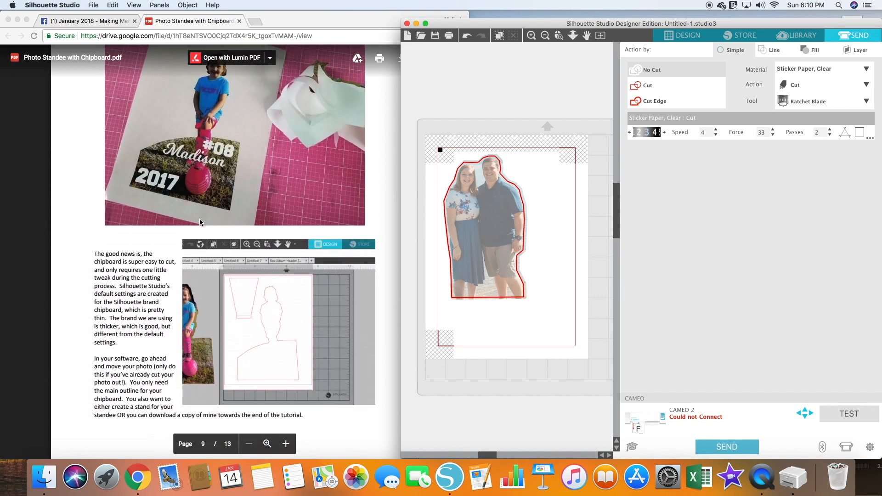
pyautogui.scroll(1, 200, 223)
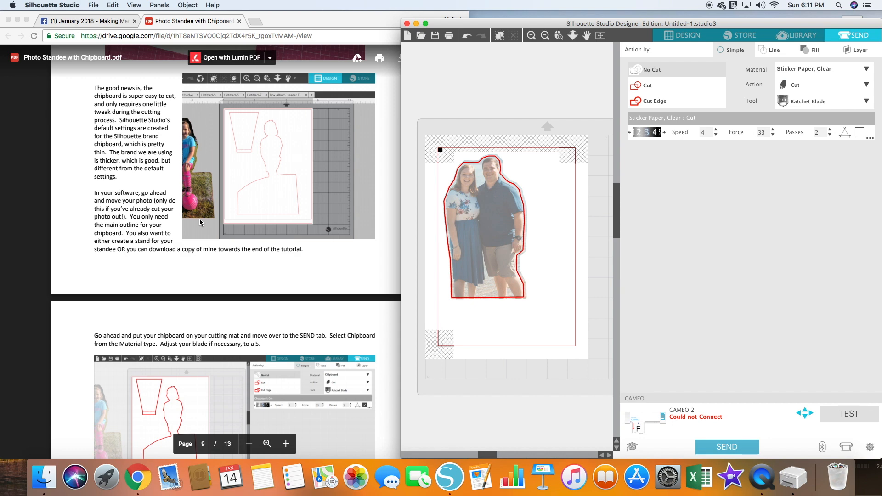
pyautogui.click(682, 35)
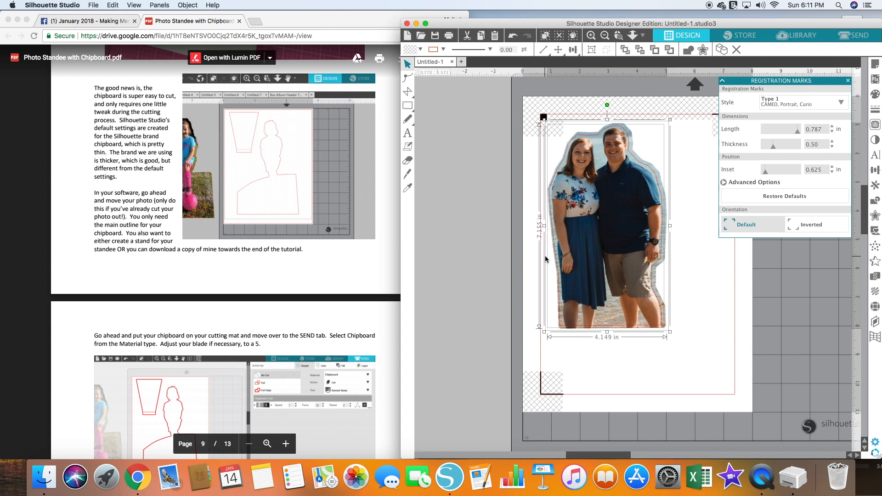
pyautogui.click(109, 5)
pyautogui.click(120, 14)
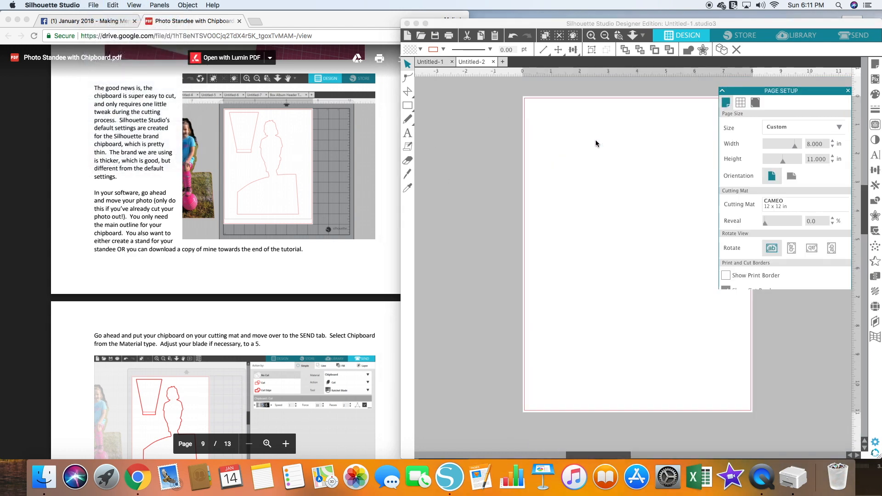
pyautogui.press('super+v')
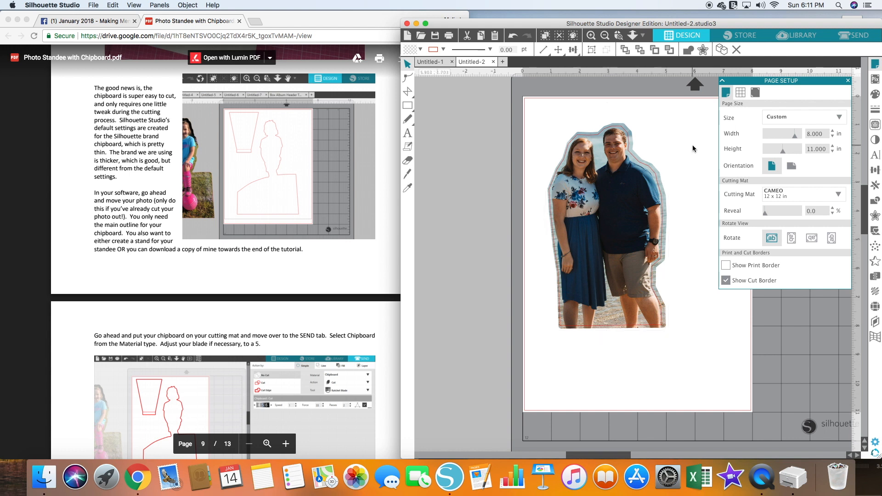
# - Move the couple's photo off the page in the new document, leaving only the main outline on it
pyautogui.click(693, 147)
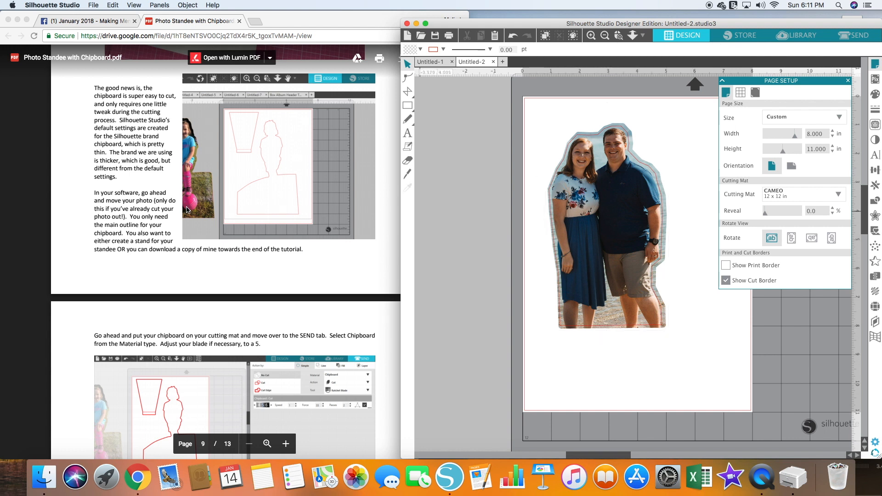
pyautogui.scroll(-1, 108, 213)
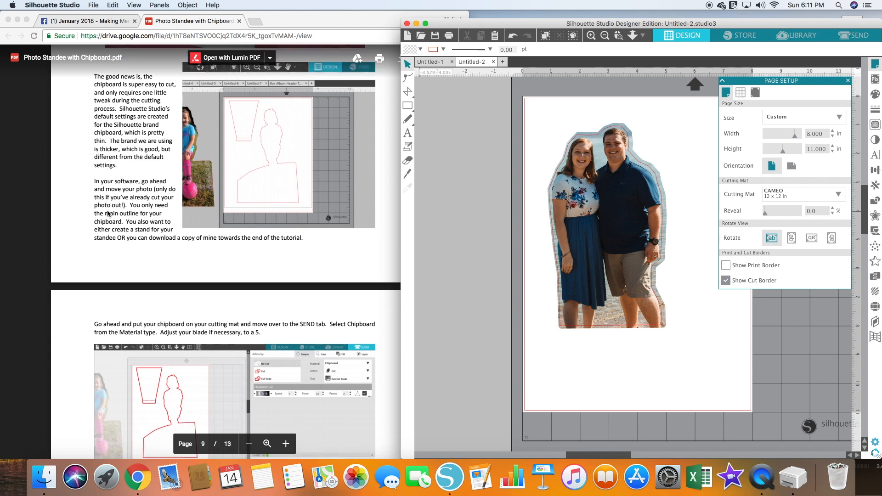
pyautogui.moveTo(611, 212); pyautogui.dragTo(454, 212)
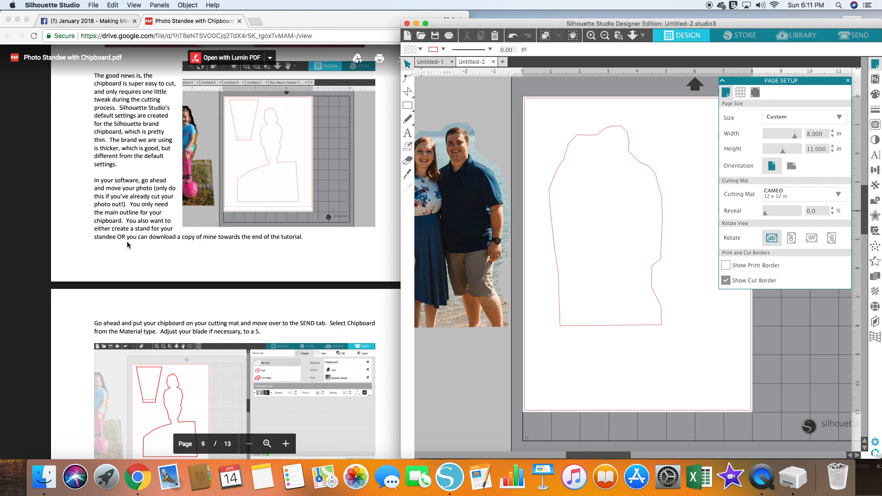
# - Go to the Send page for the outline and set the cut material to Chipboard
pyautogui.scroll(-6, 128, 244)
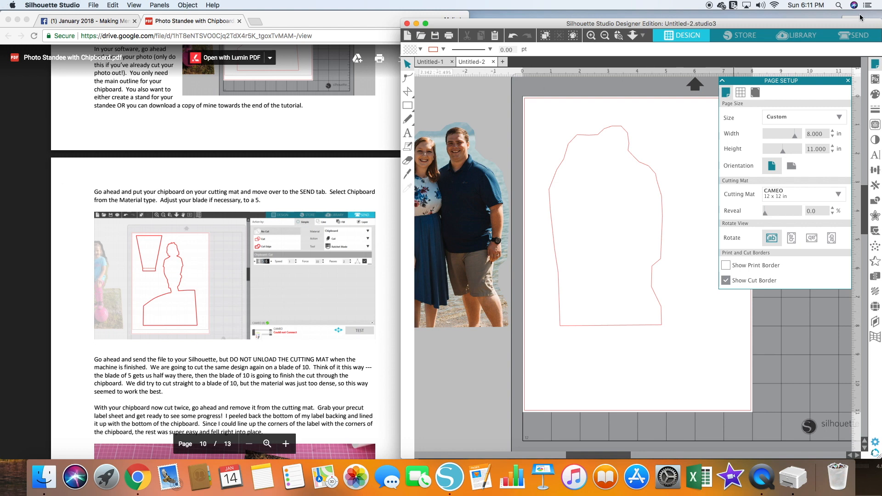
pyautogui.click(854, 36)
pyautogui.click(823, 69)
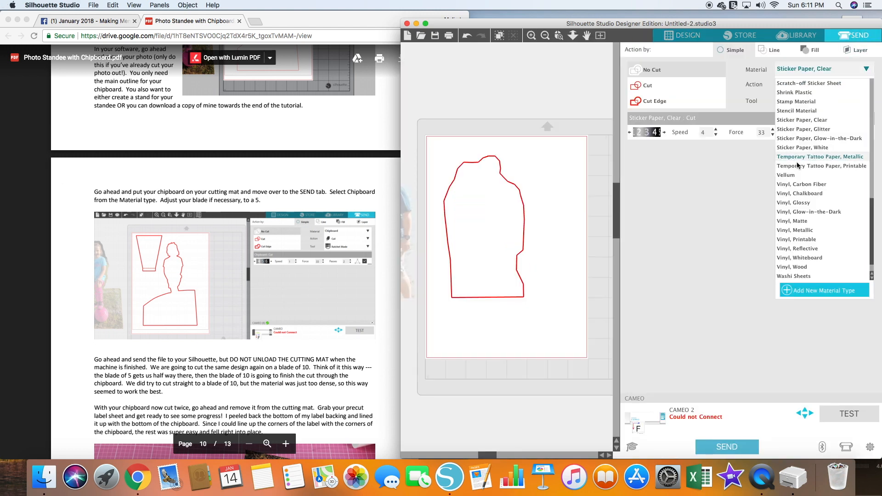
pyautogui.scroll(15, 804, 152)
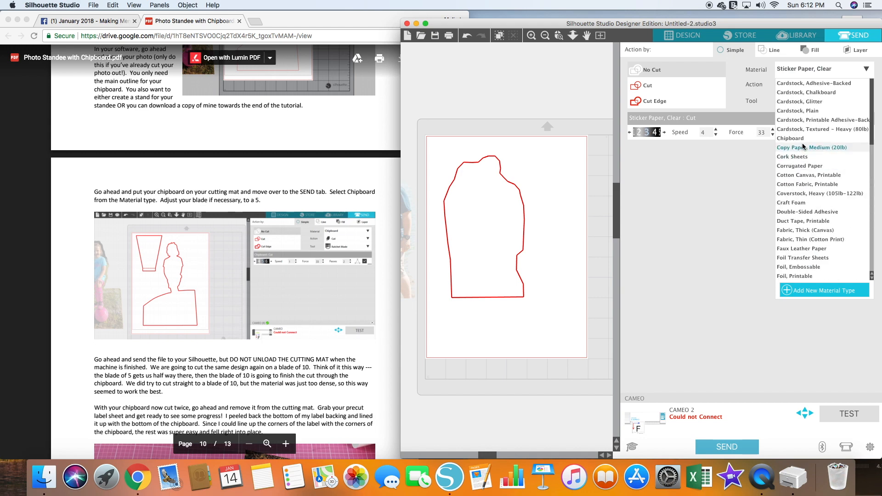
pyautogui.click(806, 138)
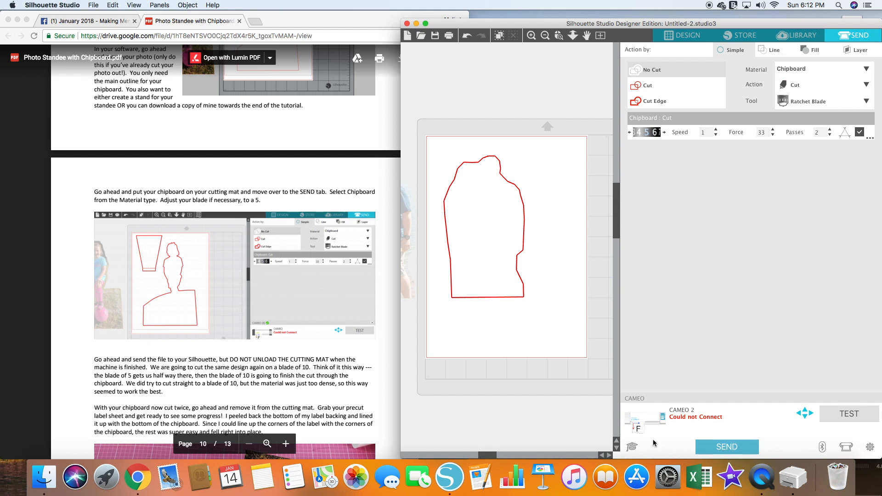
# - Download the Studio Format of the Photo Standee Template from the end of the guide and open it in Silhouette Studio
pyautogui.scroll(-5, 272, 200)
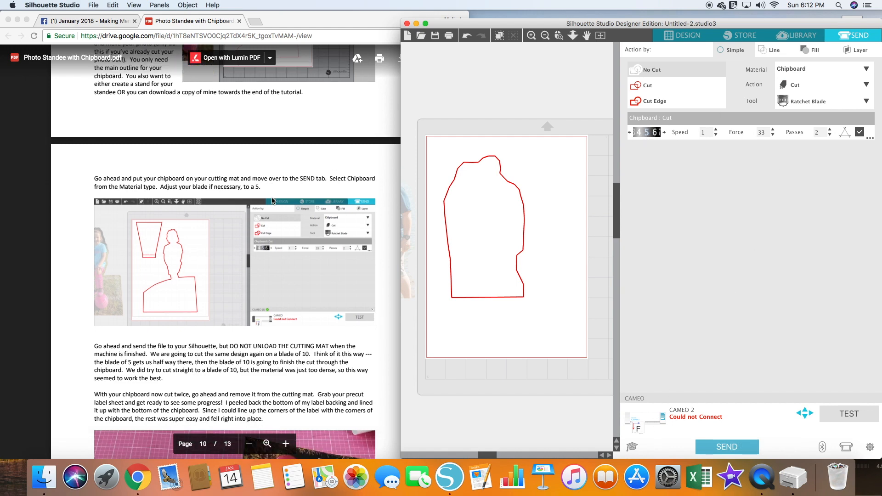
pyautogui.scroll(-3, 272, 200)
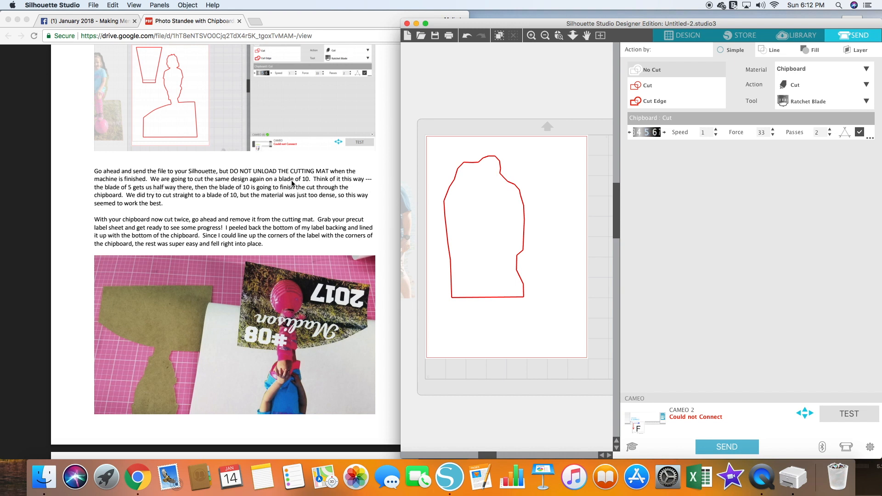
pyautogui.scroll(-10, 247, 210)
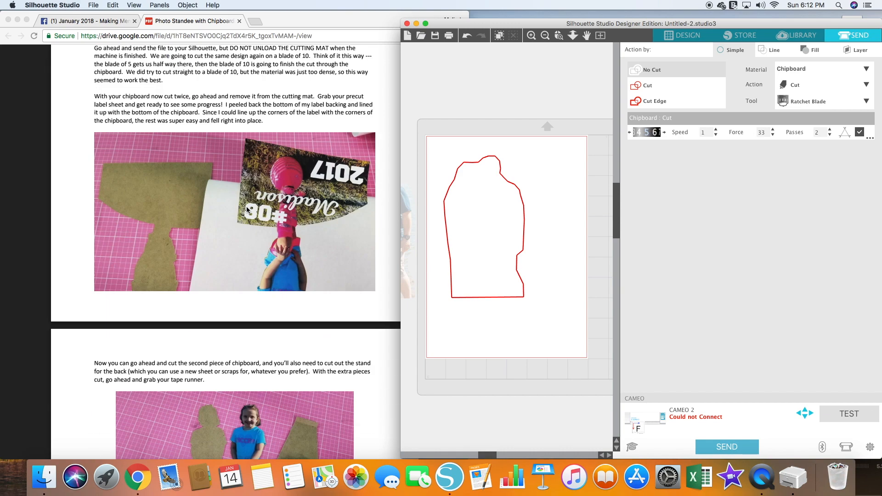
pyautogui.scroll(-15, 247, 210)
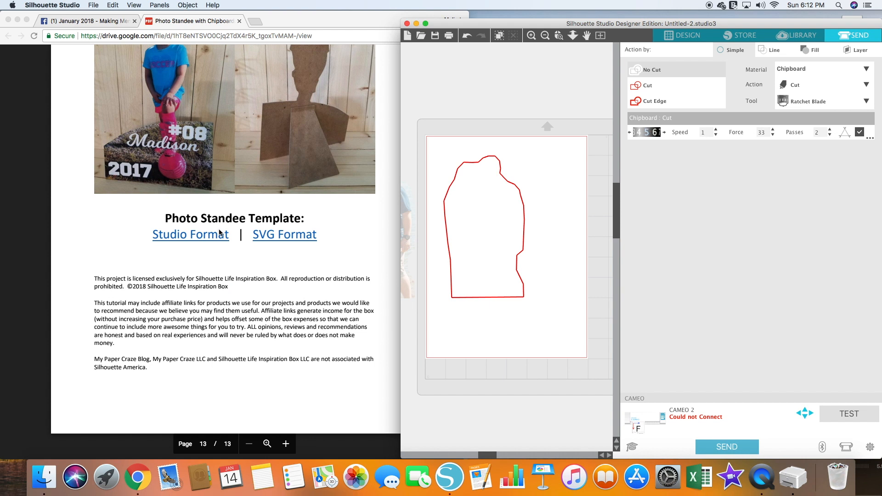
pyautogui.click(219, 234)
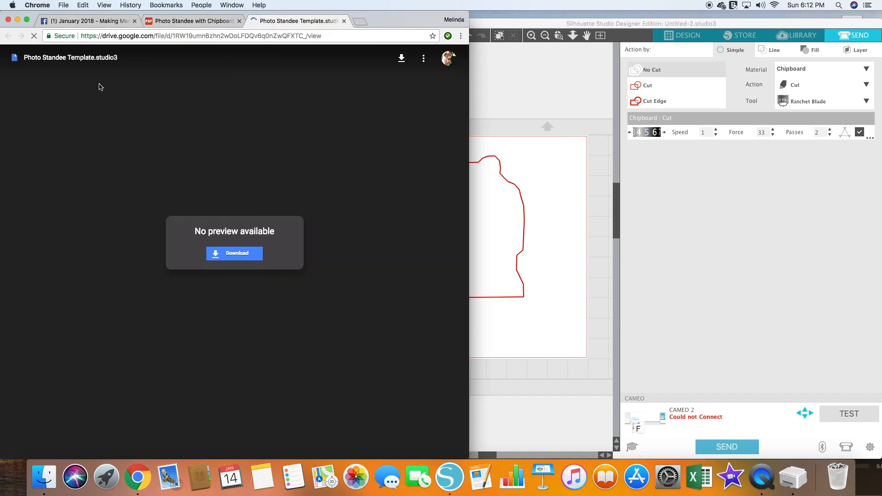
pyautogui.click(252, 260)
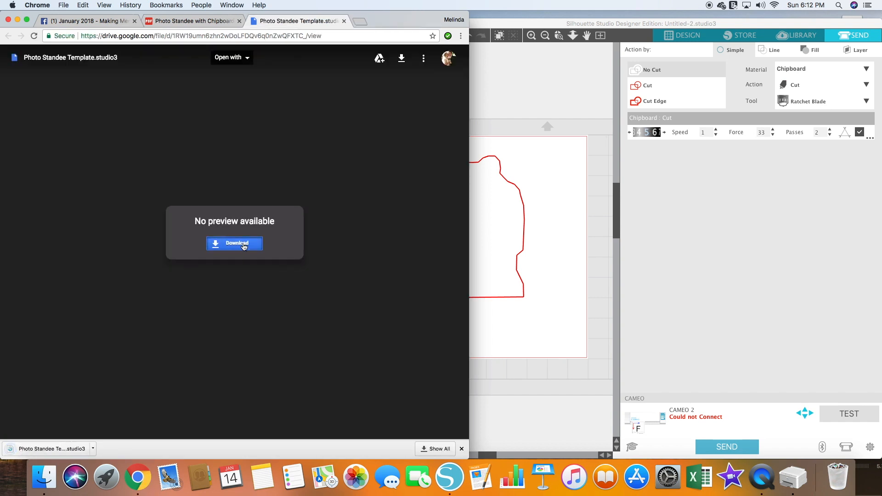
pyautogui.click(242, 249)
pyautogui.click(44, 450)
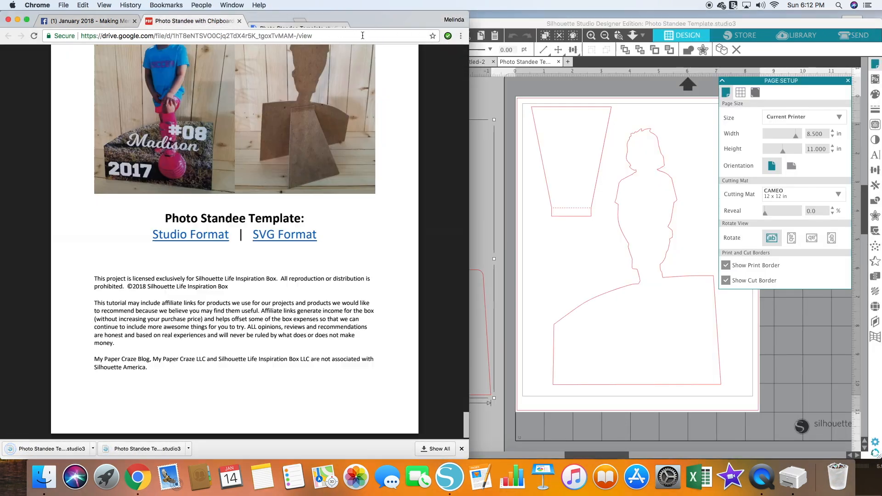
# - Select the template's tapered stand piece for copying and save the design to the library as Photo Standee Template
pyautogui.click(567, 204)
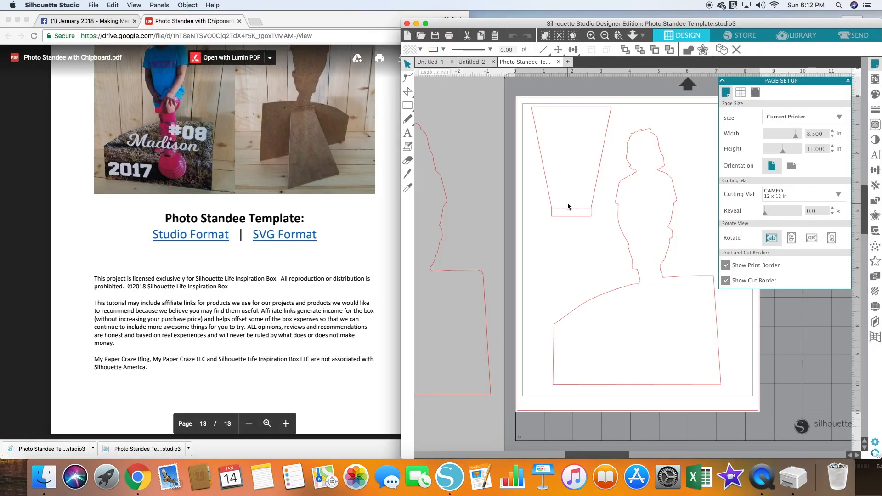
pyautogui.click(592, 216)
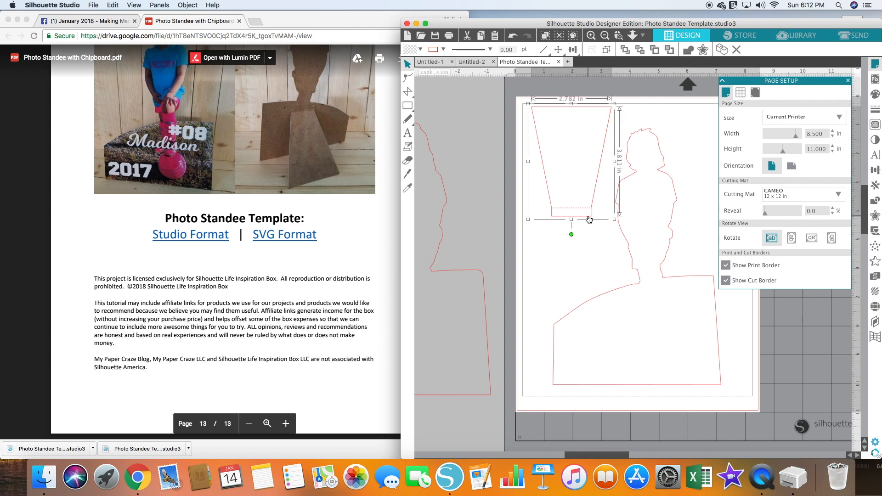
pyautogui.click(93, 5)
pyautogui.click(220, 92)
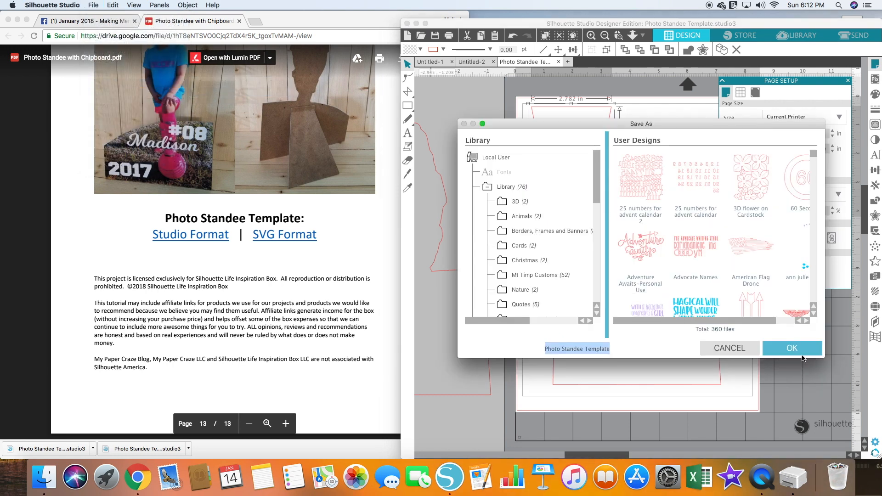
pyautogui.click(793, 350)
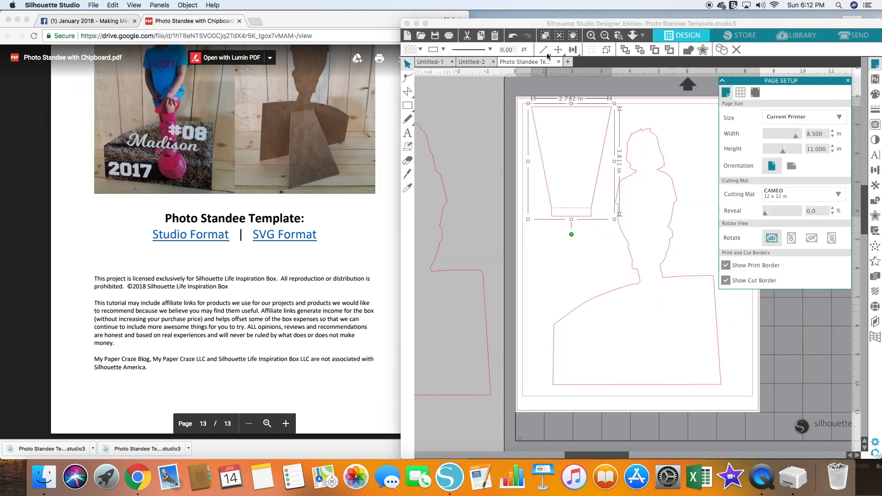
# - Close the template and paste the stand piece into the outline's document, placing it in the page's lower-right corner
pyautogui.click(560, 61)
pyautogui.click(560, 62)
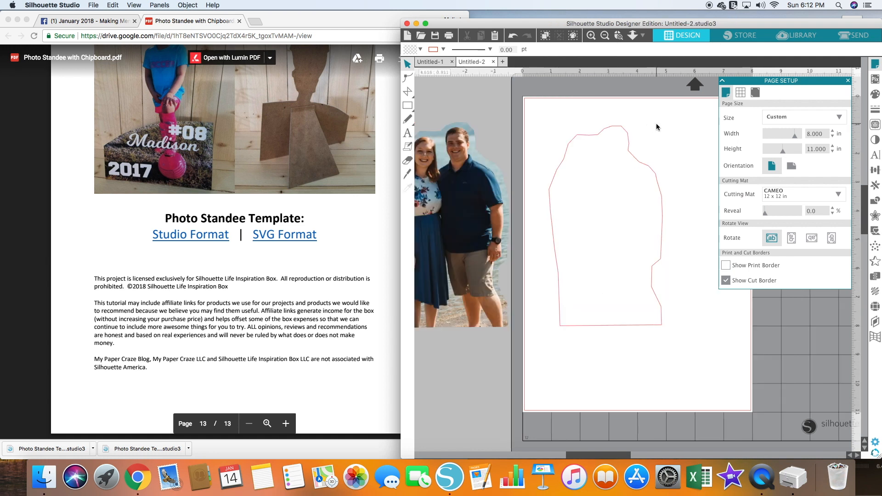
pyautogui.press('super+v')
pyautogui.hscroll(1, 610, 147)
pyautogui.moveTo(614, 241); pyautogui.dragTo(716, 403)
pyautogui.click(781, 368)
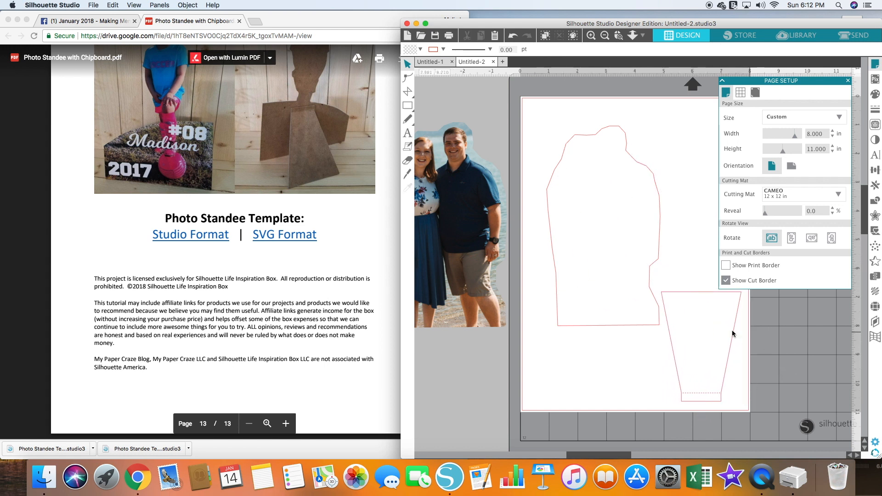